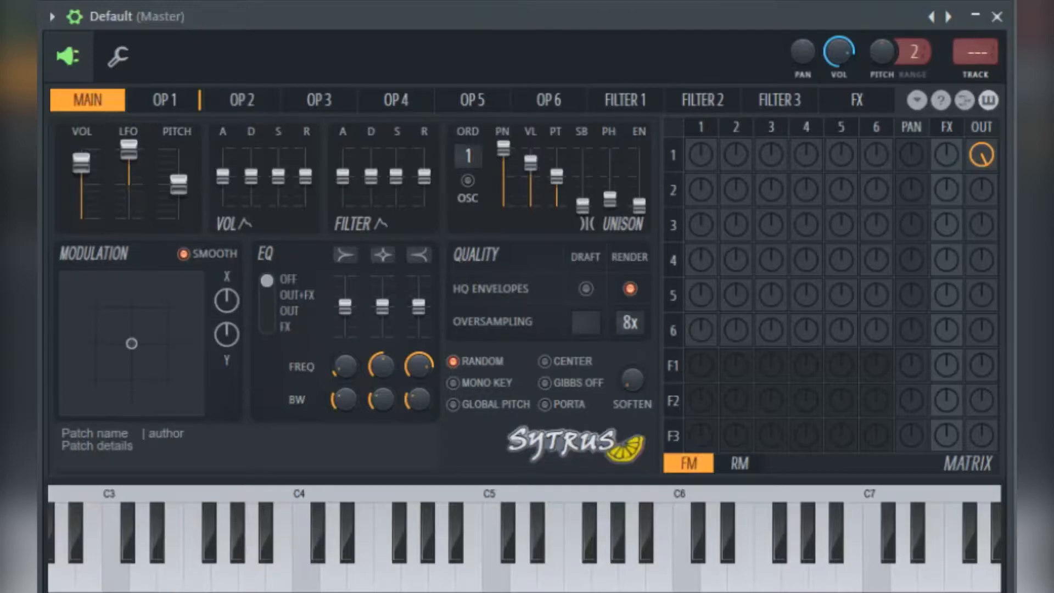
Step: Raise the unison volume (VL) to about its maximum and copy the unison PT value (50%) onto the unison PH slider
{"action": "left_click_drag", "start_coordinate": [530, 163], "coordinate": [531, 148]}
{"action": "right_click", "coordinate": [555, 185]}
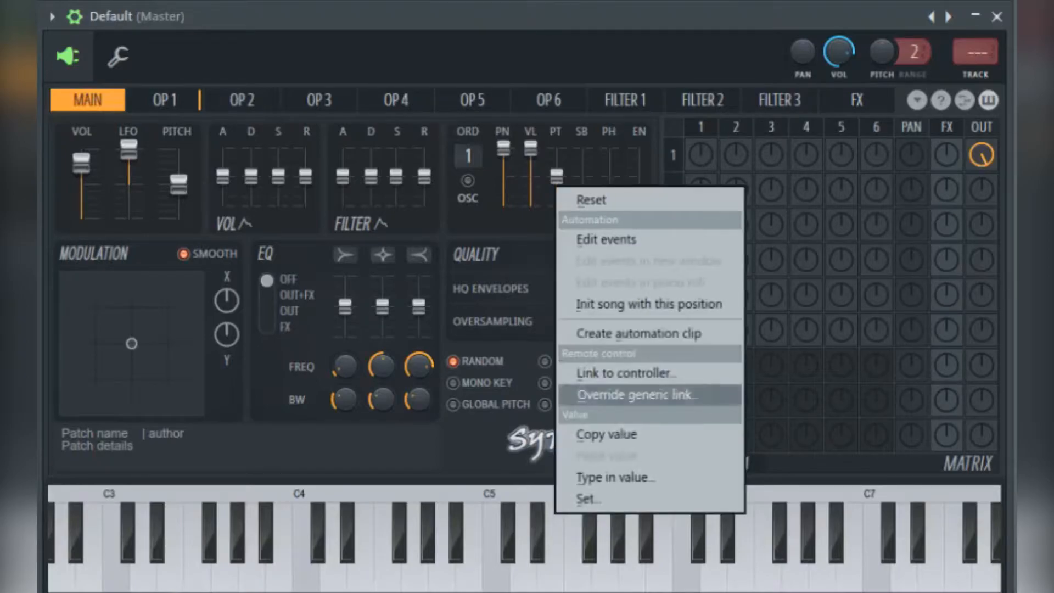
{"action": "left_click", "coordinate": [607, 433]}
{"action": "right_click", "coordinate": [608, 186]}
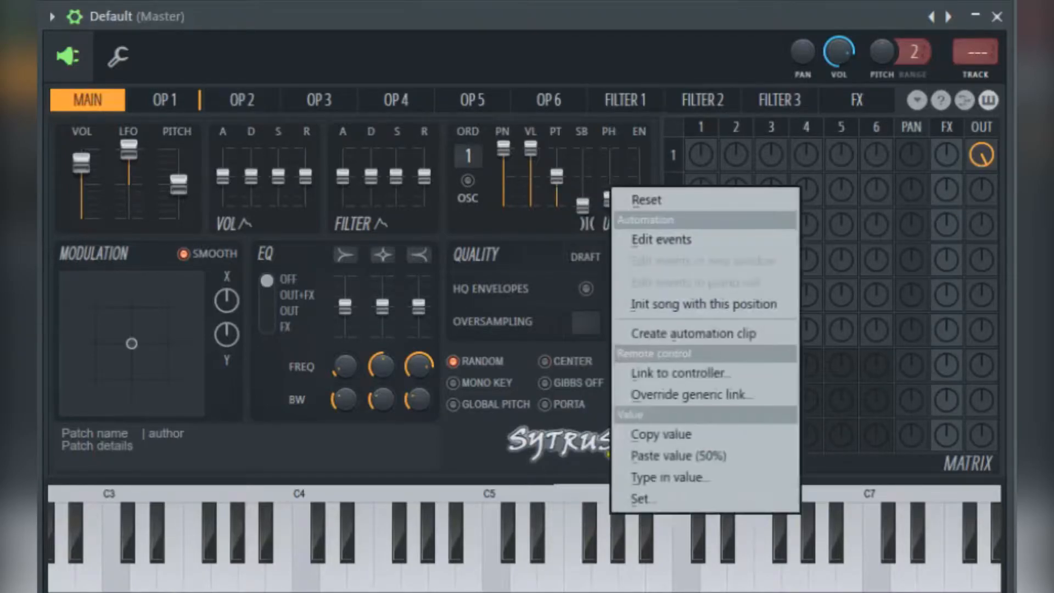
{"action": "left_click", "coordinate": [682, 454]}
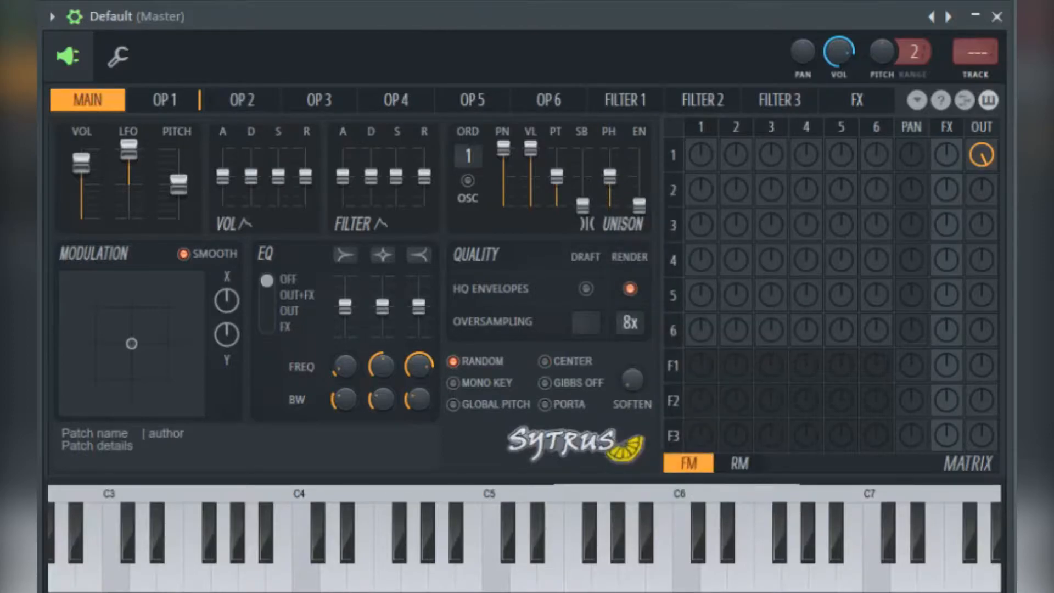
{"action": "left_click", "coordinate": [917, 100]}
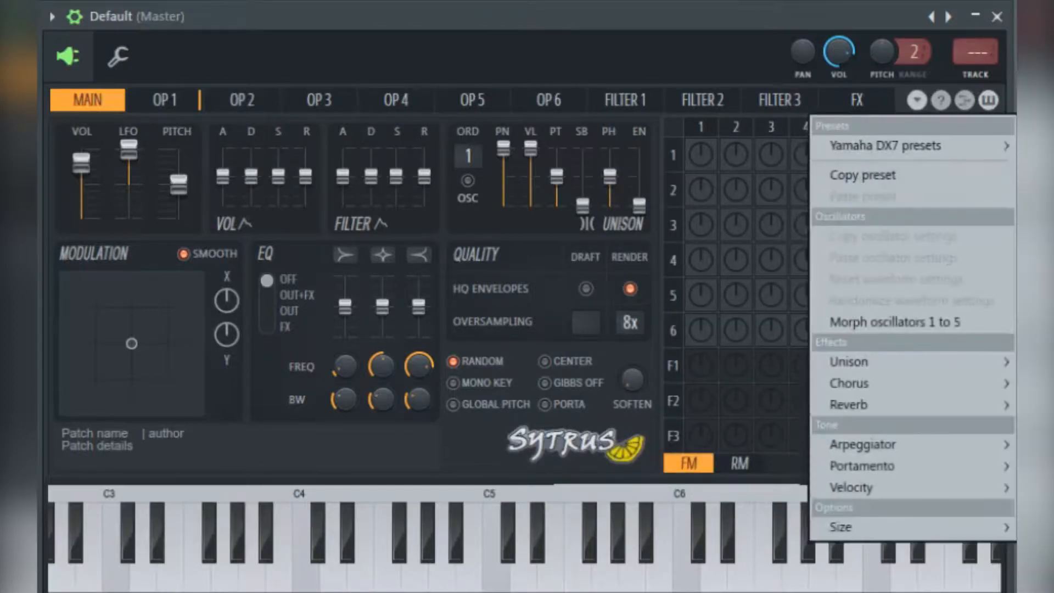
{"action": "mouse_move", "coordinate": [911, 361]}
{"action": "left_click", "coordinate": [859, 426]}
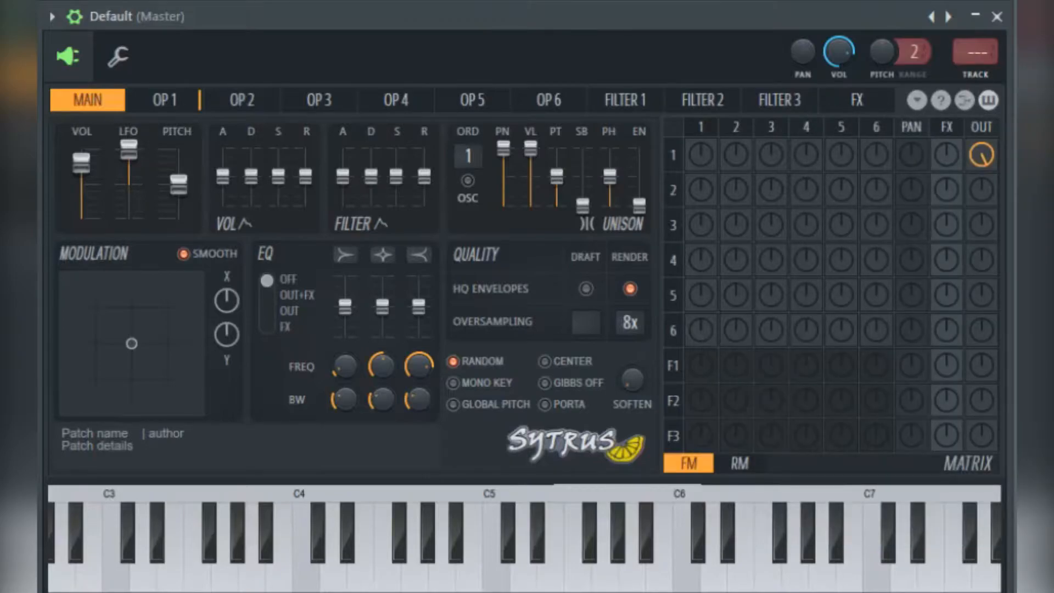
Step: Adjust the unison order and switch on draft HQ envelopes plus the Center and Gibbs Off options
{"action": "left_click_drag", "start_coordinate": [467, 157], "coordinate": [468, 157]}
{"action": "left_click", "coordinate": [586, 289]}
{"action": "left_click", "coordinate": [545, 361]}
{"action": "left_click", "coordinate": [544, 383]}
{"action": "scroll", "coordinate": [586, 322], "scroll_direction": "up", "scroll_amount": 3}
{"action": "scroll", "coordinate": [586, 323], "scroll_direction": "up", "scroll_amount": 1}
{"action": "scroll", "coordinate": [585, 322], "scroll_direction": "down", "scroll_amount": 1}
Step: Shape operator 1's waveform into a descending saw and set its frequency ratio to 4.0000 x
{"action": "left_click", "coordinate": [164, 100]}
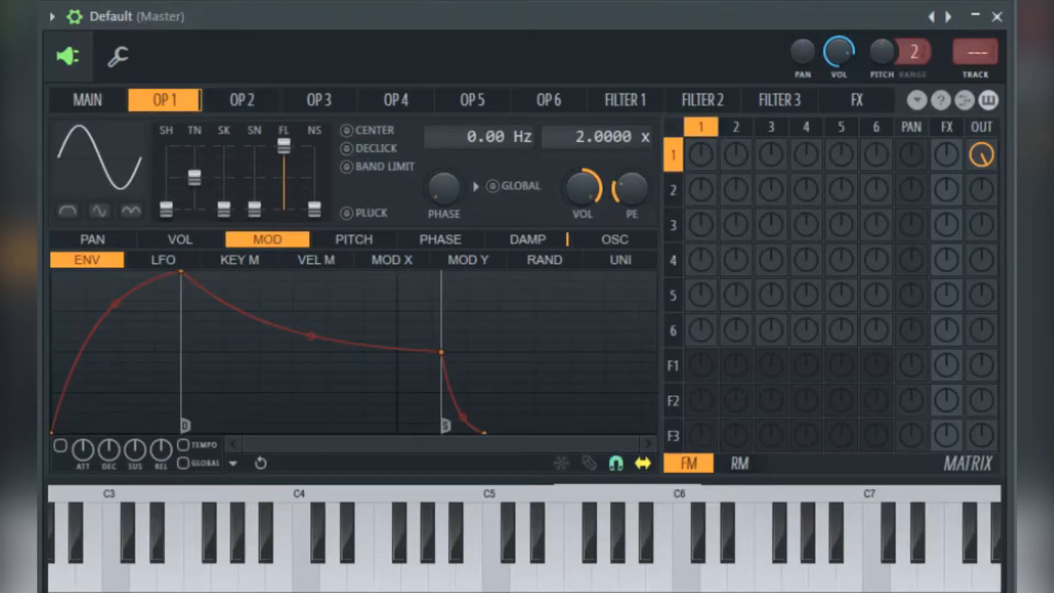
{"action": "left_click_drag", "start_coordinate": [166, 209], "coordinate": [166, 178]}
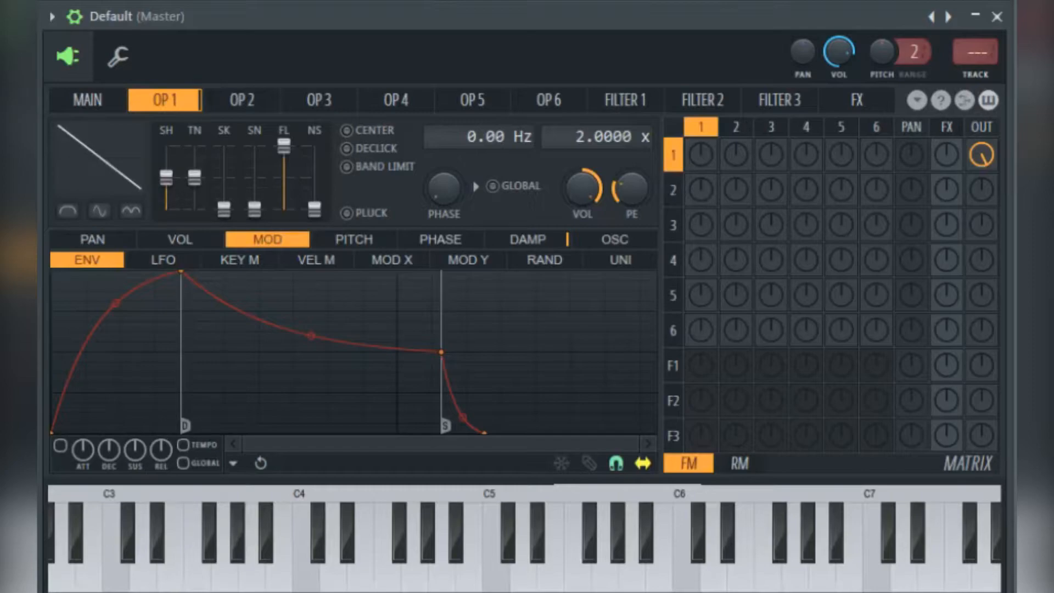
{"action": "left_click_drag", "start_coordinate": [581, 136], "coordinate": [580, 128]}
Step: Shape operator 2's waveform into a descending saw and raise its phase offset slightly
{"action": "left_click", "coordinate": [242, 100]}
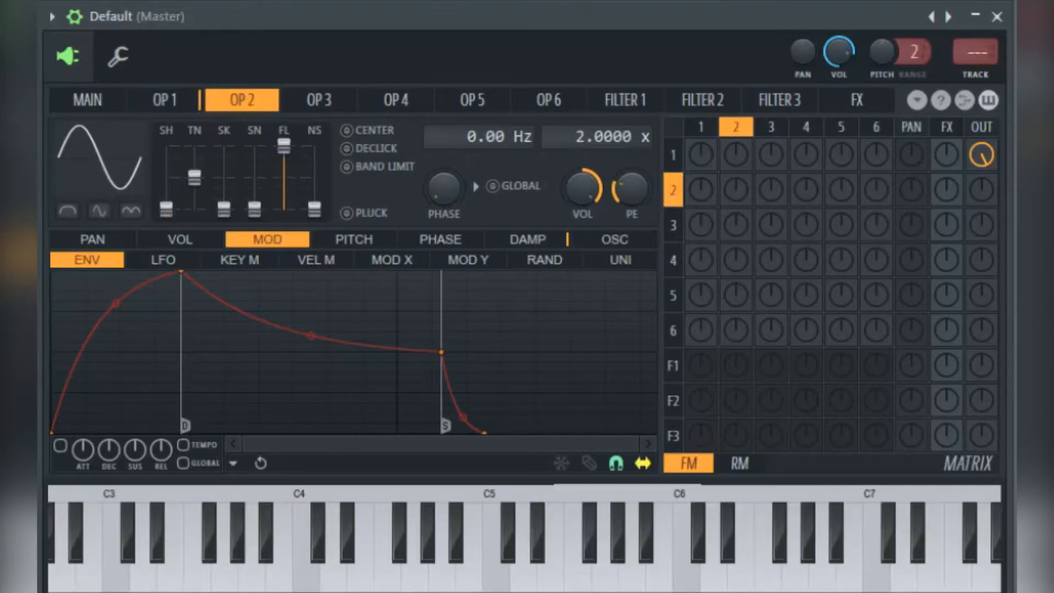
{"action": "left_click_drag", "start_coordinate": [166, 209], "coordinate": [166, 178]}
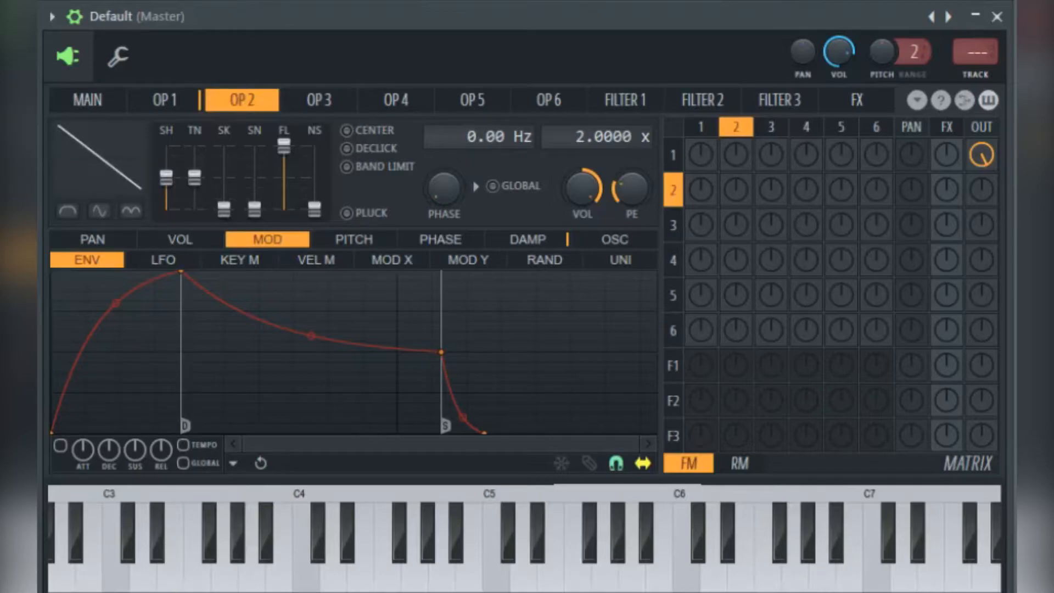
{"action": "left_click_drag", "start_coordinate": [444, 189], "coordinate": [444, 176]}
Step: Shape operator 3's waveform into a square and apply the middle (full sine icon) waveform variation to it
{"action": "left_click", "coordinate": [319, 100]}
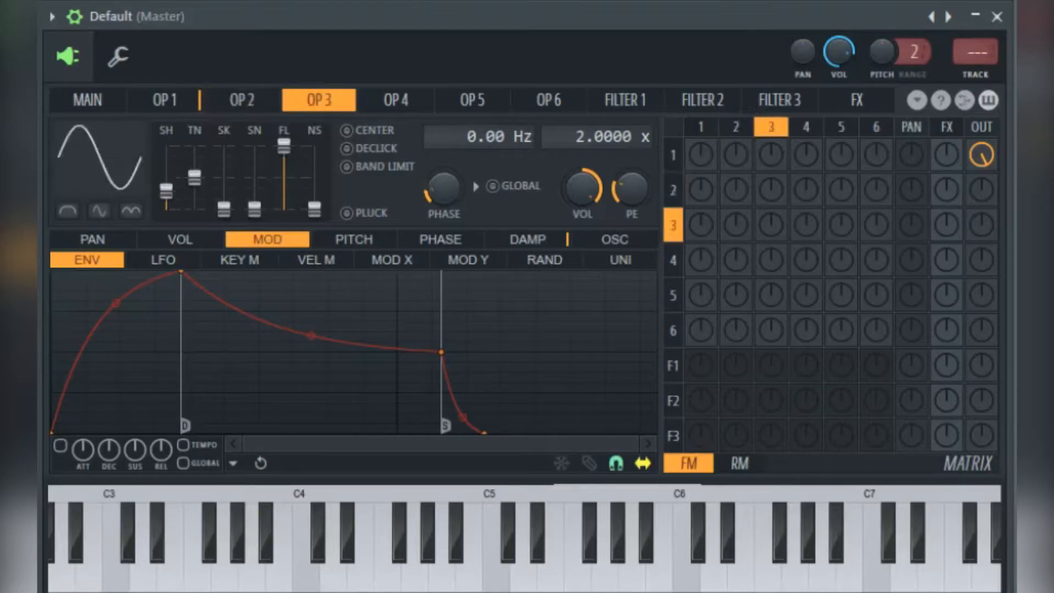
{"action": "left_click_drag", "start_coordinate": [166, 209], "coordinate": [167, 161]}
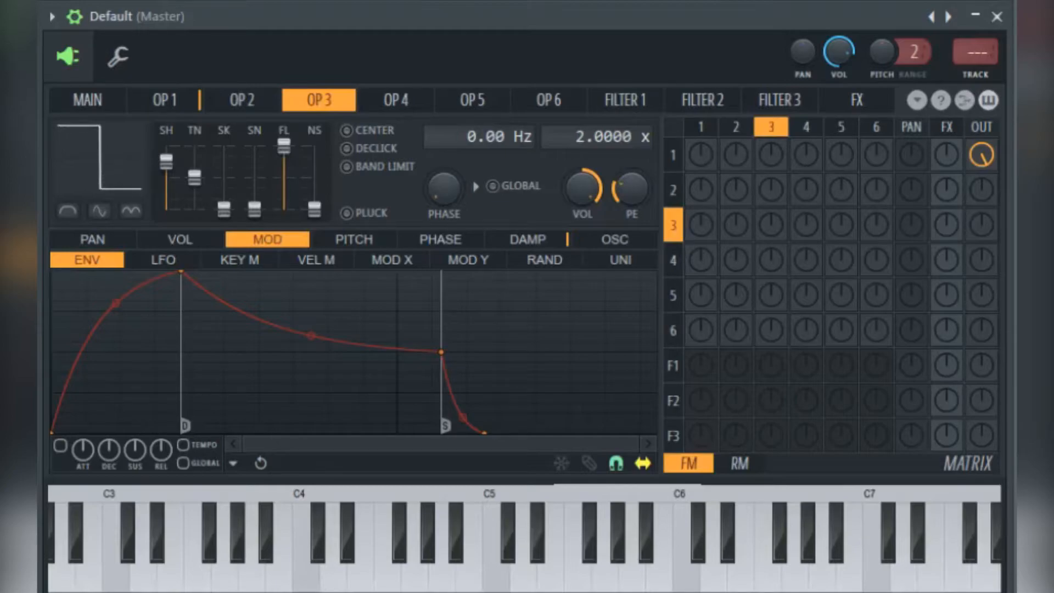
{"action": "left_click", "coordinate": [100, 211]}
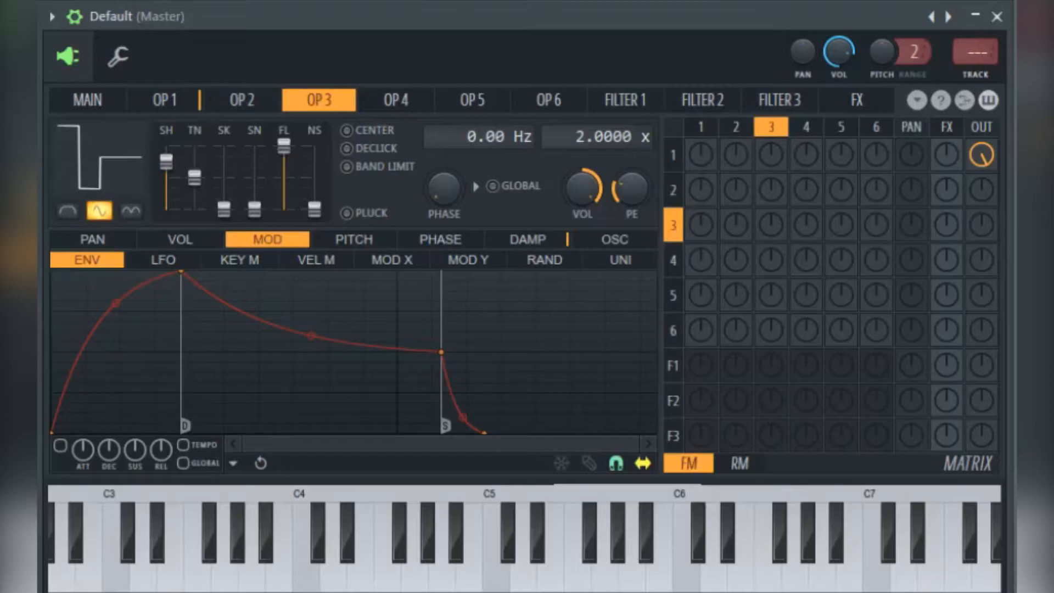
Step: Delete all points except the first one from operator 3's phase envelope
{"action": "left_click", "coordinate": [440, 240]}
{"action": "right_click", "coordinate": [181, 272]}
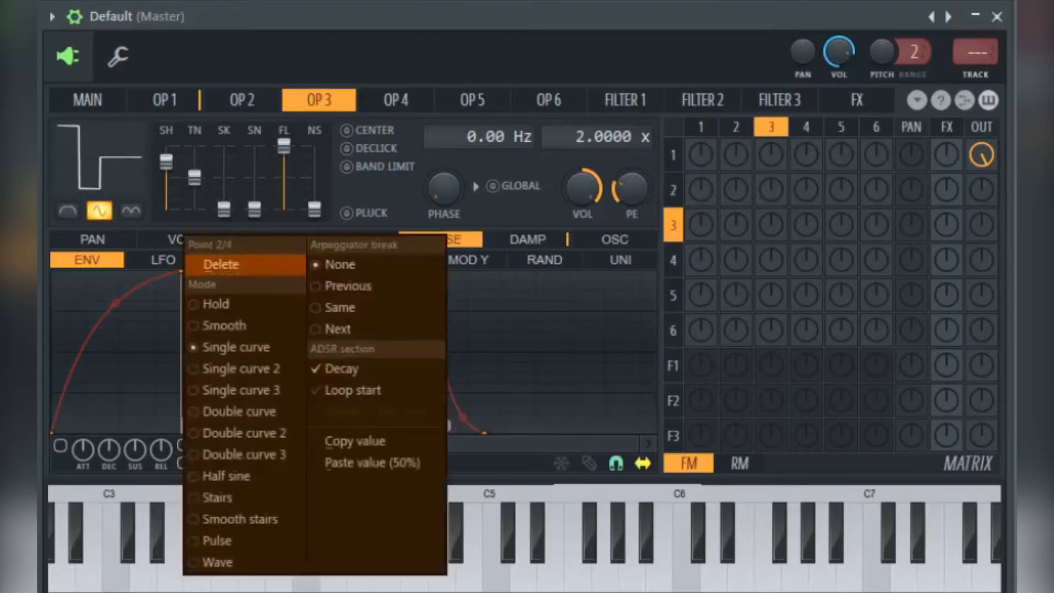
{"action": "left_click", "coordinate": [220, 265]}
{"action": "right_click", "coordinate": [442, 352]}
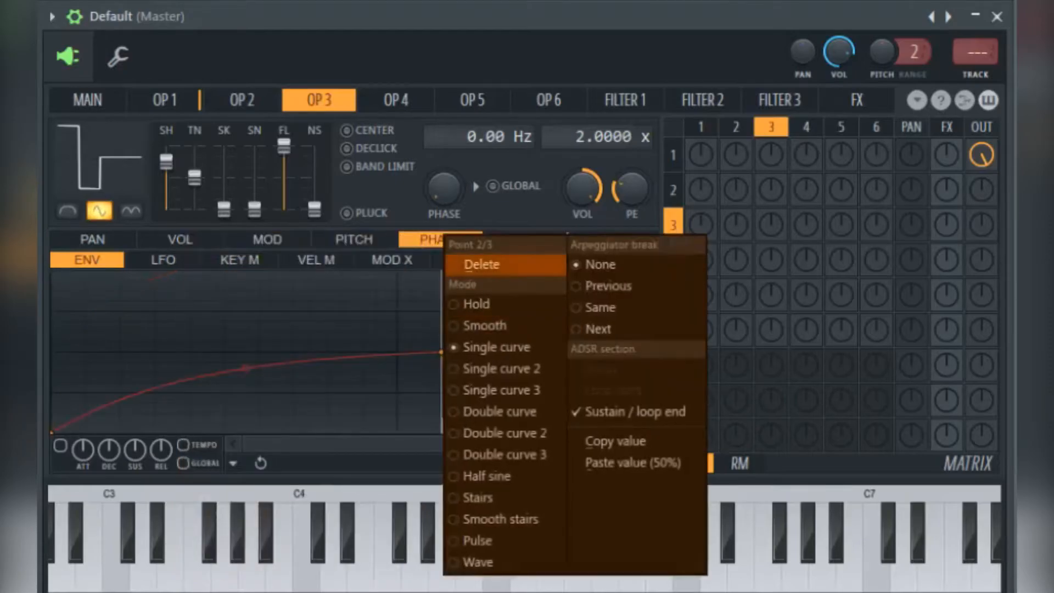
{"action": "left_click", "coordinate": [525, 264]}
{"action": "right_click", "coordinate": [485, 433]}
{"action": "left_click", "coordinate": [525, 265]}
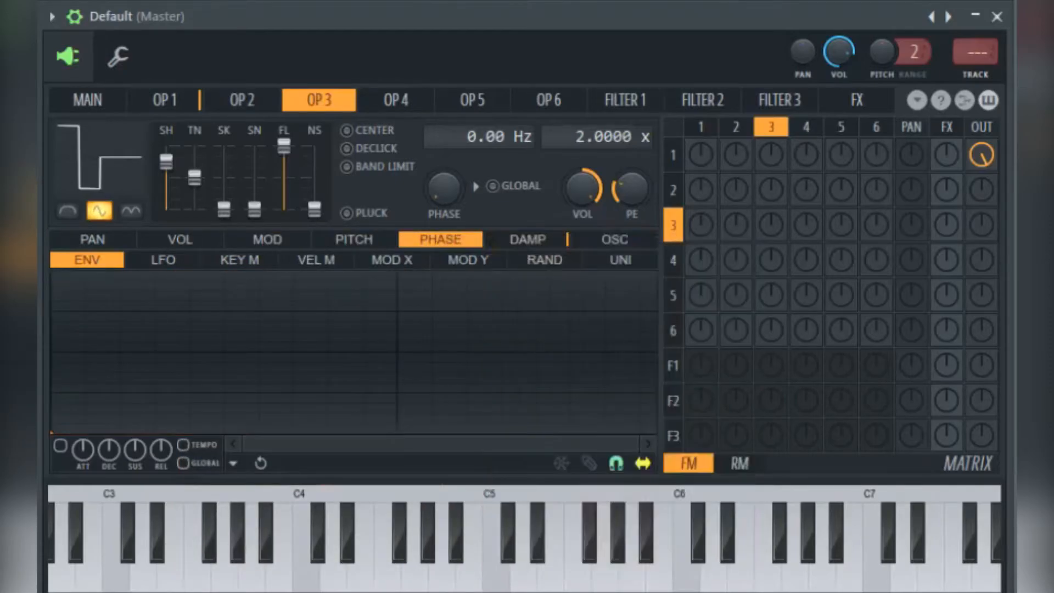
Step: Add a point just below mid-height to operator 3's phase envelope, bow the curve slightly upward, and mark the point as Sustain / loop end
{"action": "right_click", "coordinate": [224, 352]}
{"action": "left_click_drag", "start_coordinate": [224, 352], "coordinate": [224, 362]}
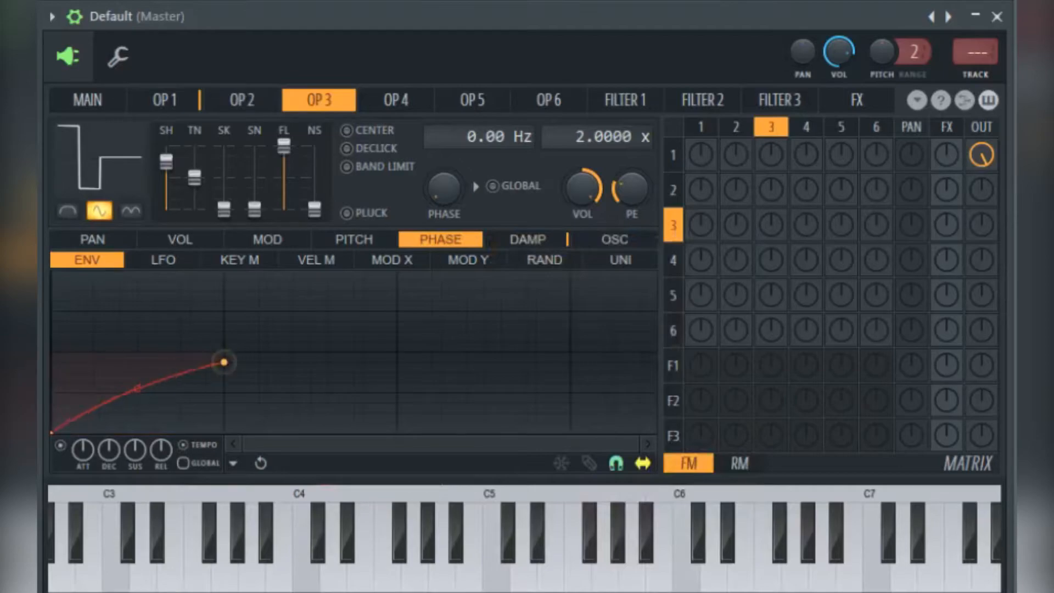
{"action": "left_click_drag", "start_coordinate": [138, 390], "coordinate": [137, 384]}
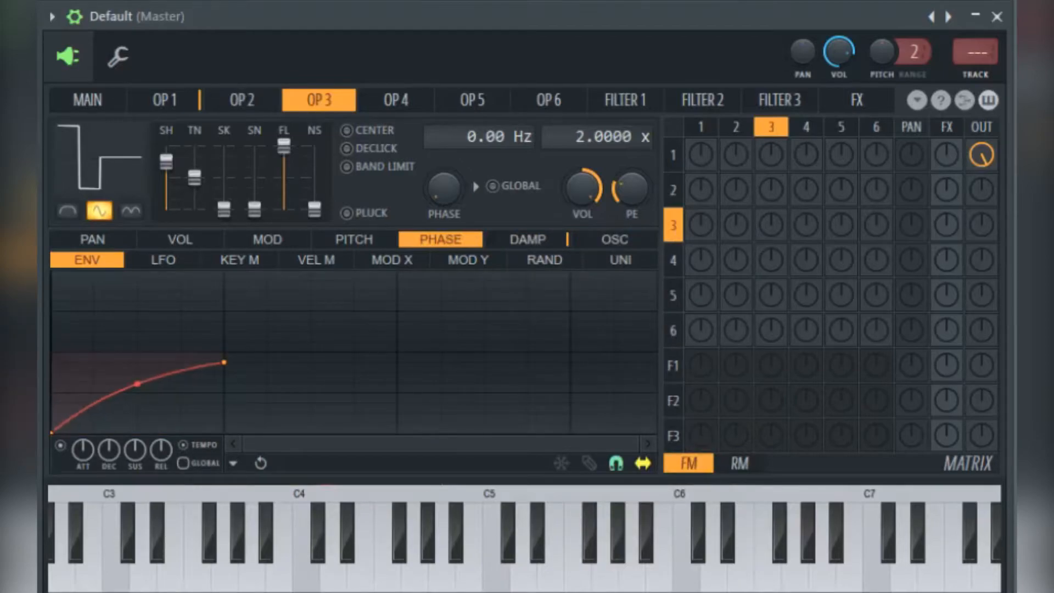
{"action": "right_click", "coordinate": [224, 362]}
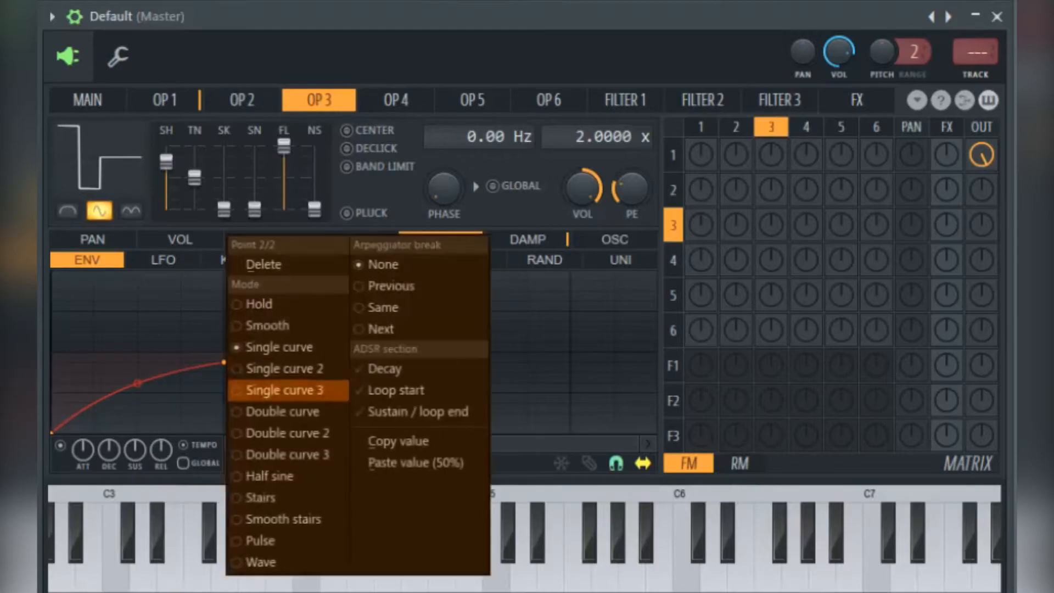
{"action": "left_click", "coordinate": [417, 412]}
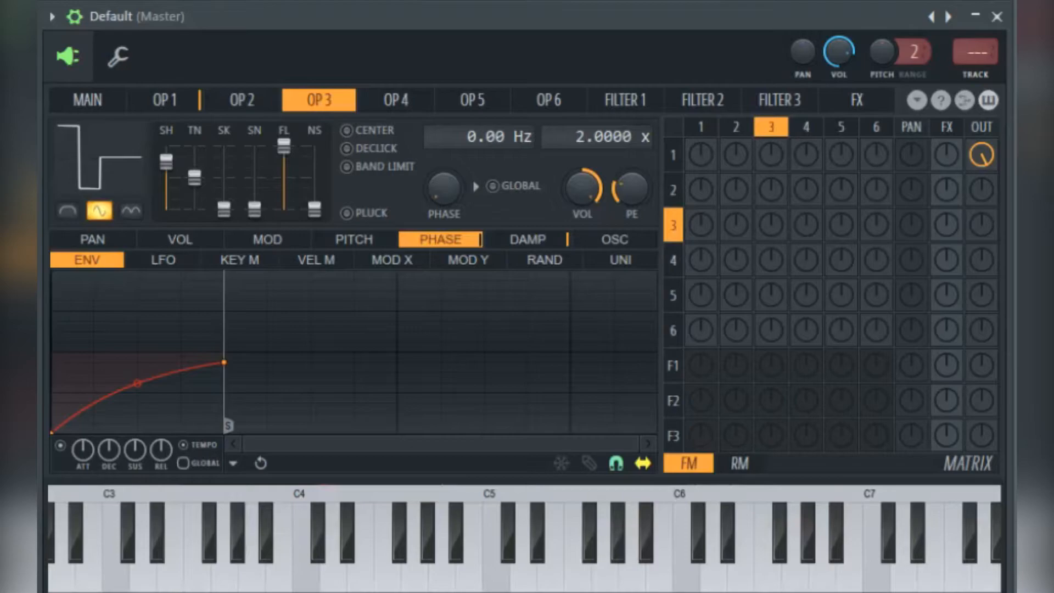
Step: Raise operator 4's phase offset and turn its modulation (MOD) X curve into a rising ramp from minimum to maximum
{"action": "left_click", "coordinate": [396, 99]}
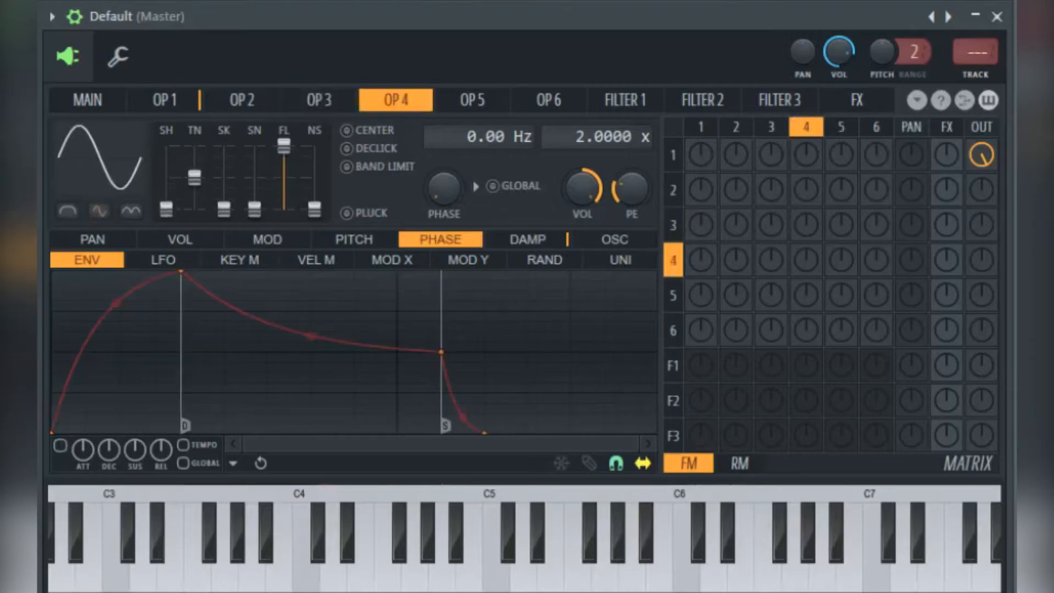
{"action": "left_click_drag", "start_coordinate": [444, 189], "coordinate": [444, 162]}
{"action": "left_click", "coordinate": [267, 239]}
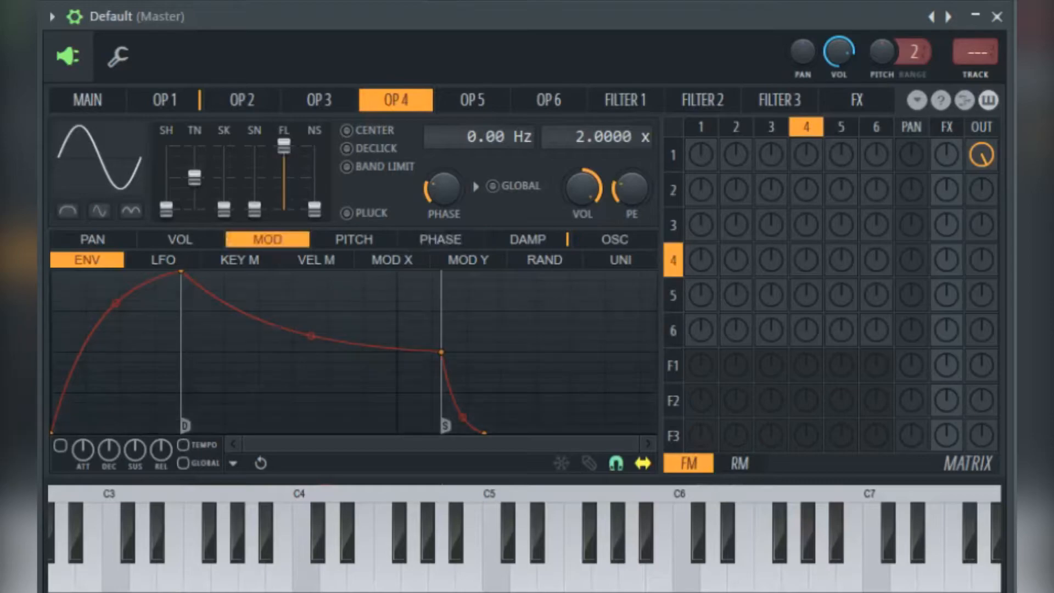
{"action": "left_click", "coordinate": [392, 261]}
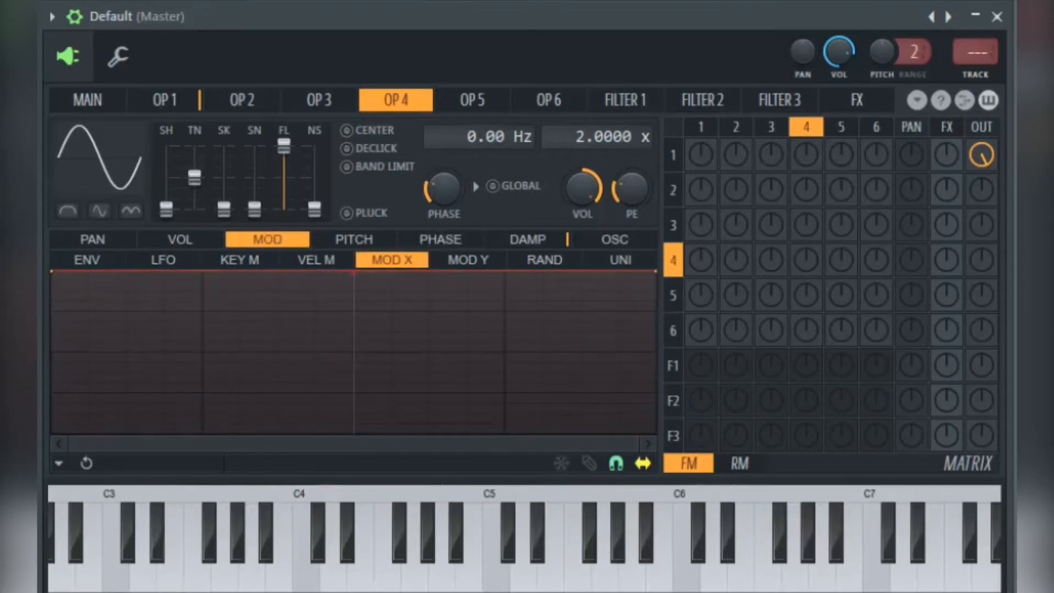
{"action": "left_click_drag", "start_coordinate": [52, 272], "coordinate": [52, 433]}
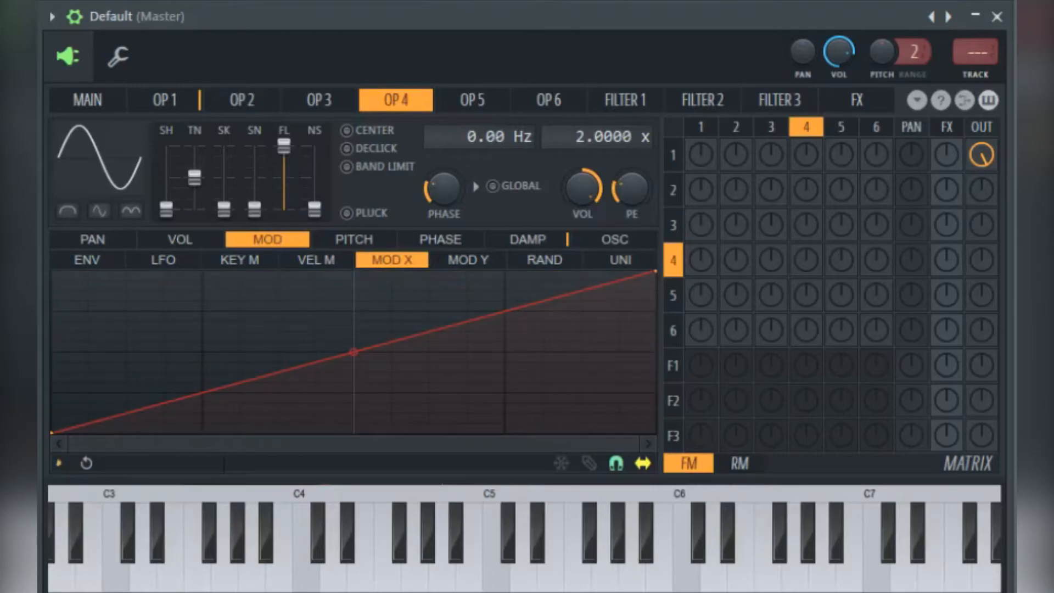
Step: Copy operator 4's MOD X ramp state and paste it into the operator's phase MOD Y curve
{"action": "left_click", "coordinate": [58, 463]}
{"action": "left_click", "coordinate": [120, 406]}
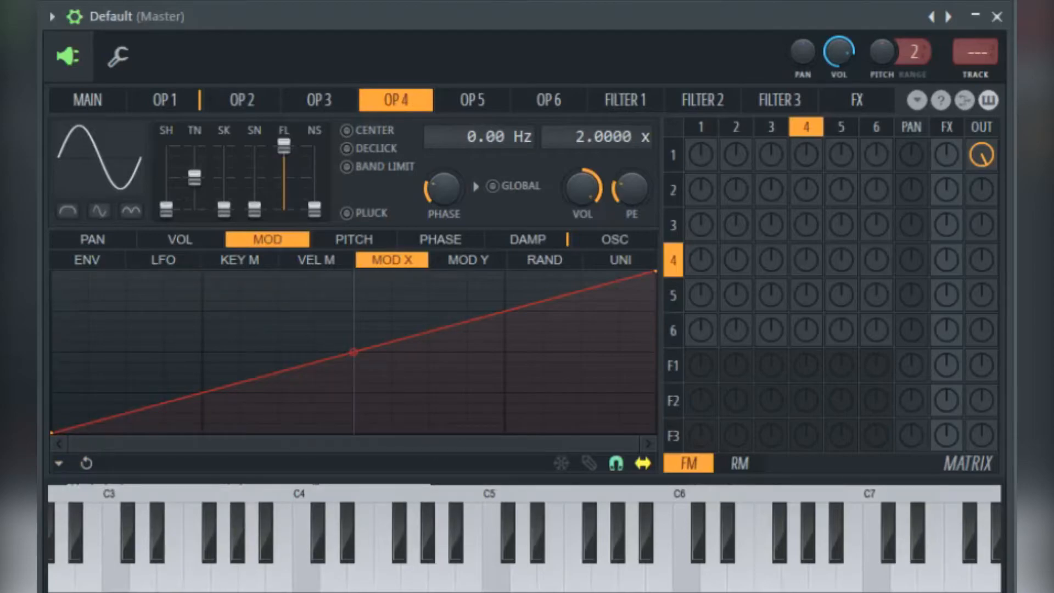
{"action": "left_click", "coordinate": [440, 240]}
{"action": "left_click", "coordinate": [468, 260]}
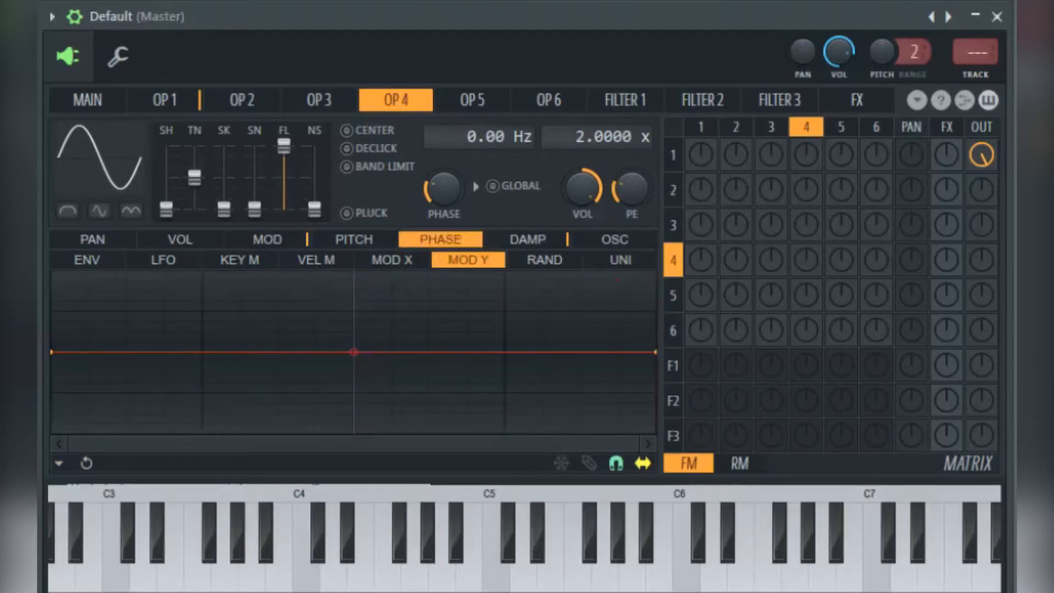
{"action": "left_click", "coordinate": [59, 463]}
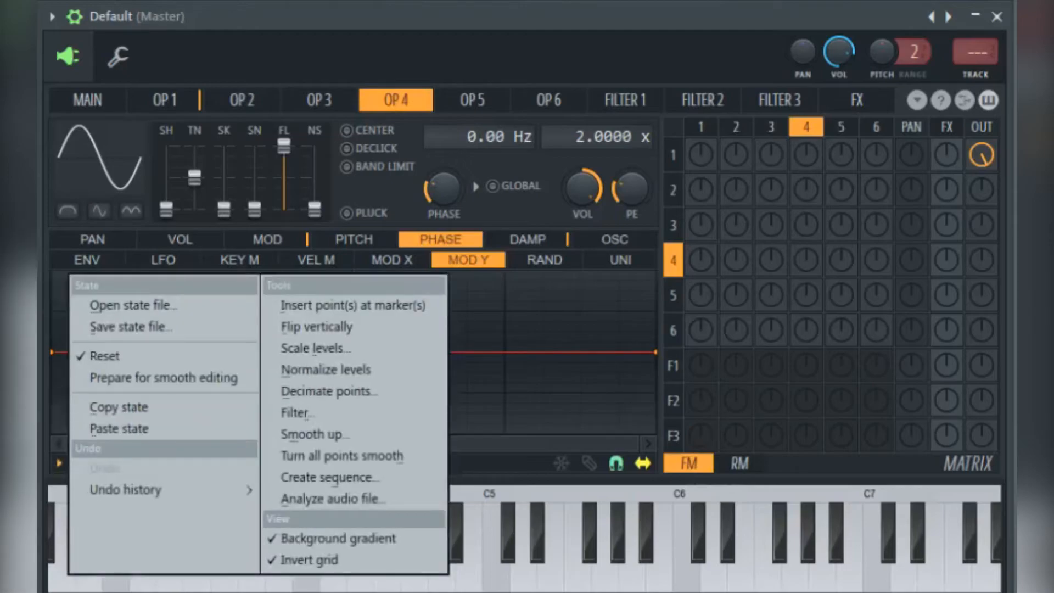
{"action": "left_click", "coordinate": [120, 429]}
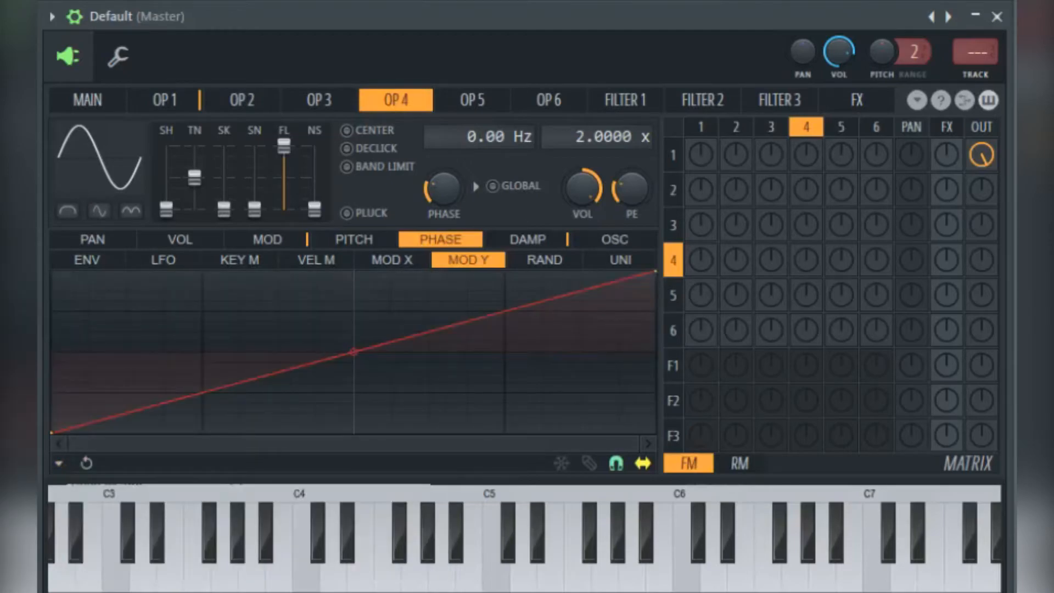
Step: Raise operator 5's noise (NS) level to the maximum and enable its Center and Declick options
{"action": "left_click", "coordinate": [473, 100]}
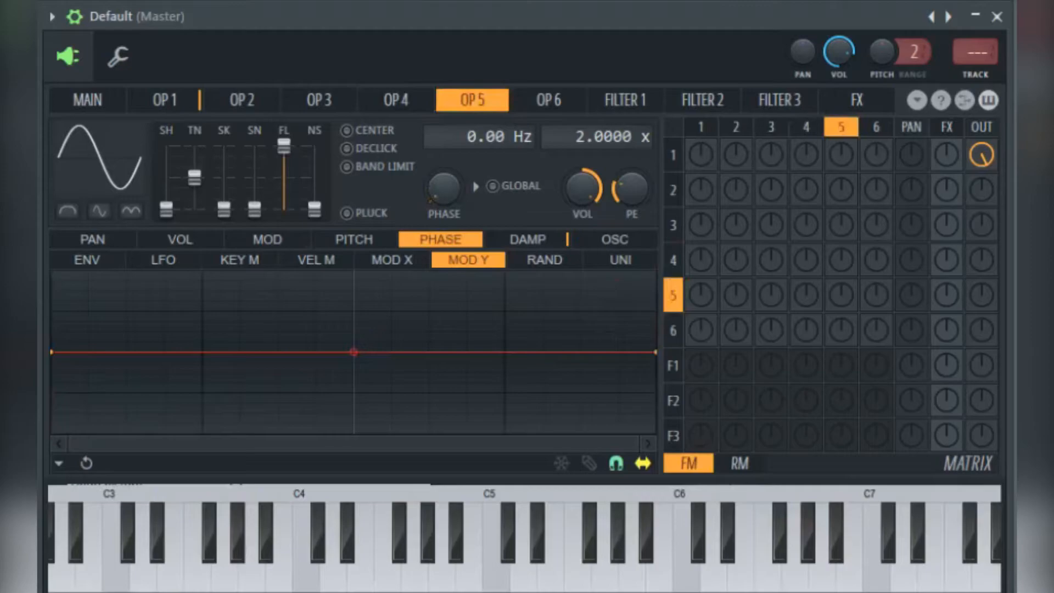
{"action": "left_click_drag", "start_coordinate": [314, 210], "coordinate": [314, 146]}
{"action": "left_click", "coordinate": [347, 131]}
{"action": "left_click", "coordinate": [346, 149]}
Step: Set operator 4's noise (NS) level to the minimum and enable its Center and Declick options
{"action": "left_click", "coordinate": [396, 100]}
{"action": "left_click_drag", "start_coordinate": [314, 187], "coordinate": [314, 210]}
{"action": "left_click", "coordinate": [347, 131]}
{"action": "left_click", "coordinate": [346, 148]}
Step: Enable the Center and Declick options on operators 3, 2 and 1
{"action": "left_click", "coordinate": [319, 100]}
{"action": "left_click", "coordinate": [346, 131]}
{"action": "left_click", "coordinate": [347, 148]}
{"action": "left_click", "coordinate": [242, 100]}
{"action": "left_click", "coordinate": [346, 130]}
{"action": "left_click", "coordinate": [346, 148]}
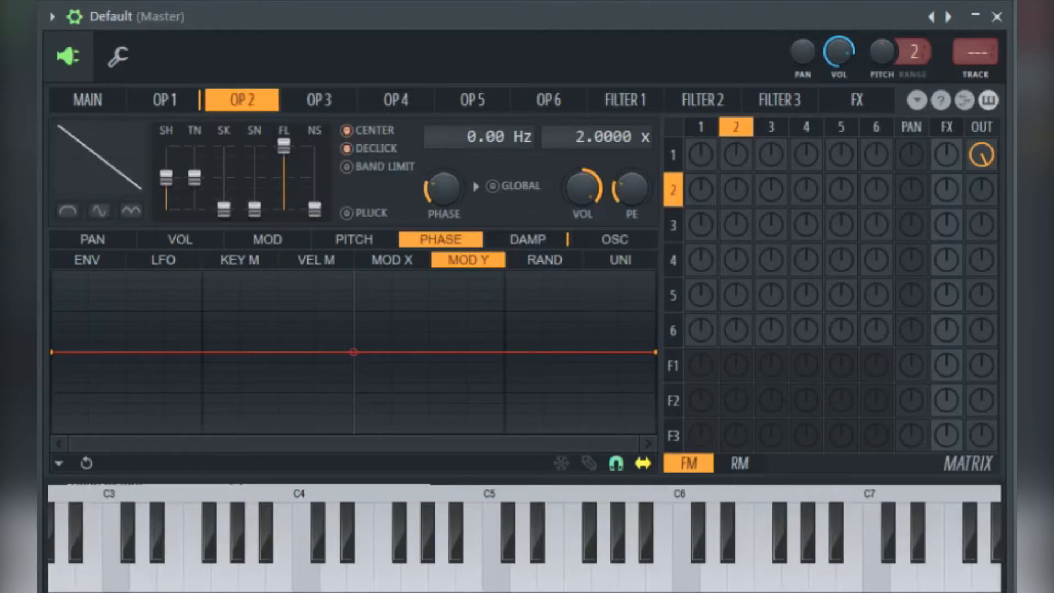
{"action": "left_click", "coordinate": [165, 99]}
{"action": "left_click", "coordinate": [346, 131]}
{"action": "left_click", "coordinate": [346, 149]}
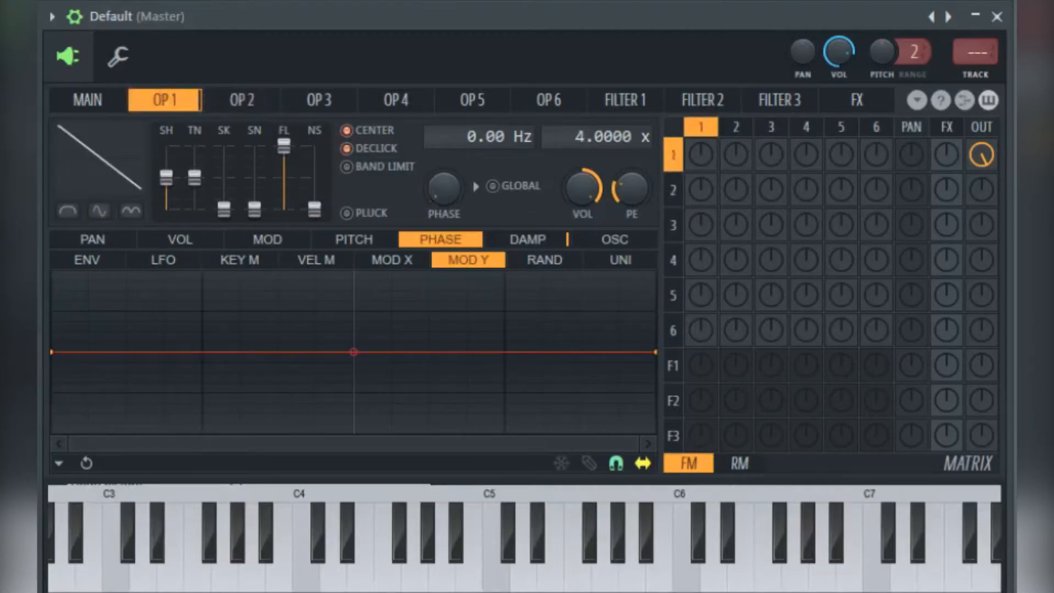
{"action": "left_click", "coordinate": [242, 100]}
{"action": "left_click", "coordinate": [396, 100]}
{"action": "left_click", "coordinate": [472, 100]}
{"action": "left_click", "coordinate": [548, 100]}
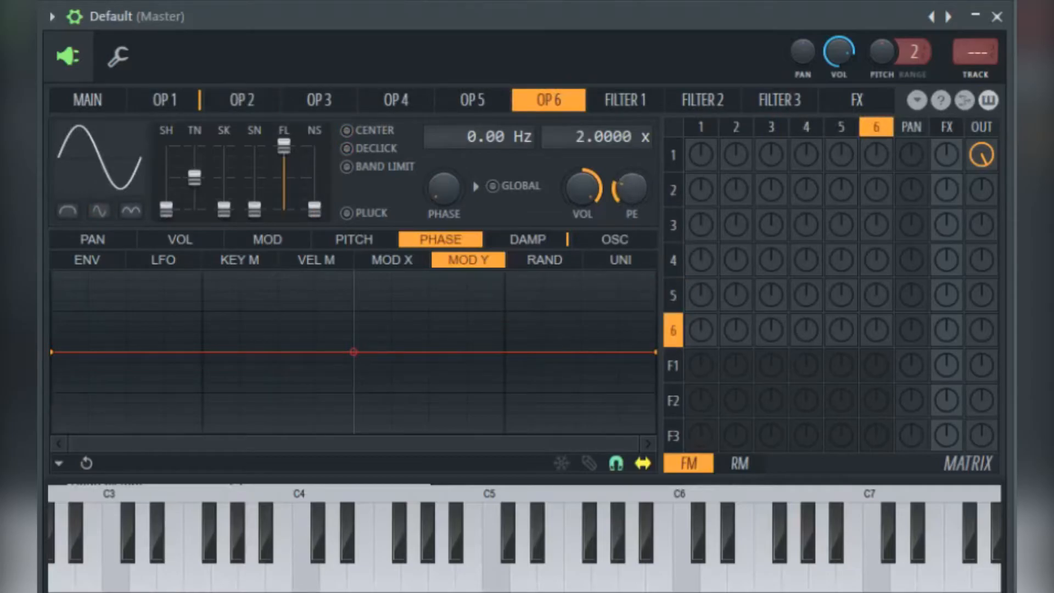
Step: Change filter 1 to the LP type with HQ enabled and raise its envelope amount to the maximum
{"action": "left_click", "coordinate": [625, 100]}
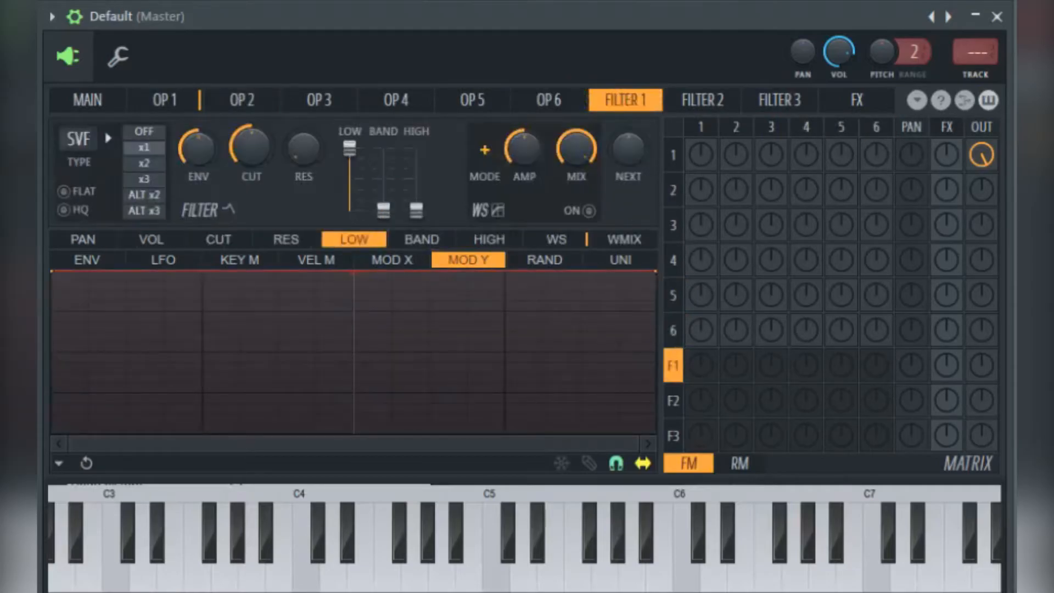
{"action": "left_click", "coordinate": [79, 138]}
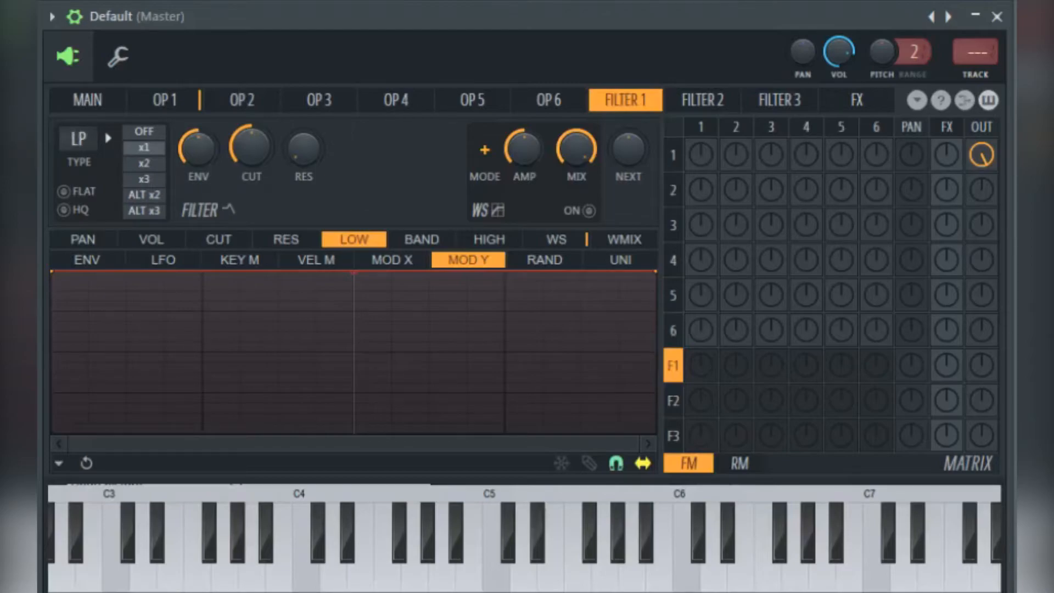
{"action": "left_click", "coordinate": [64, 210]}
{"action": "left_click_drag", "start_coordinate": [198, 148], "coordinate": [199, 93]}
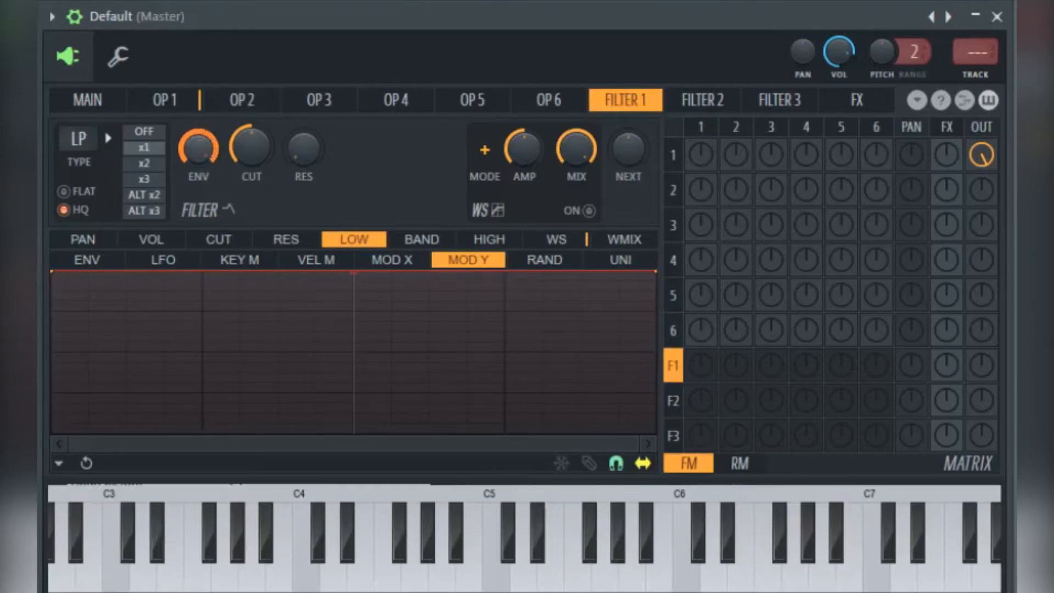
Step: Set filter 1's cutoff to 0.3 and its resonance to 0.25
{"action": "right_click", "coordinate": [250, 156]}
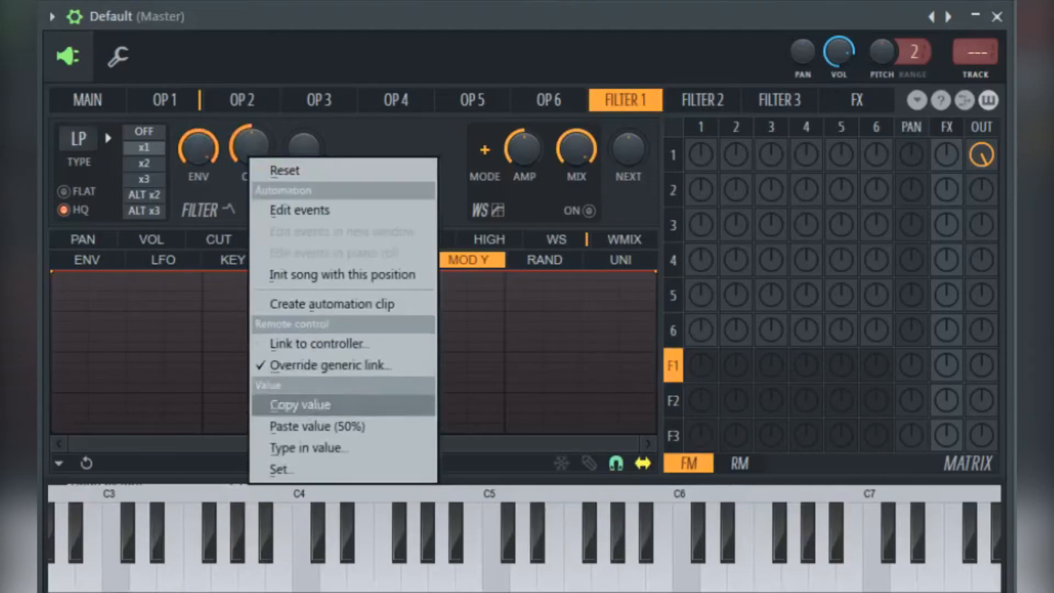
{"action": "left_click", "coordinate": [308, 448]}
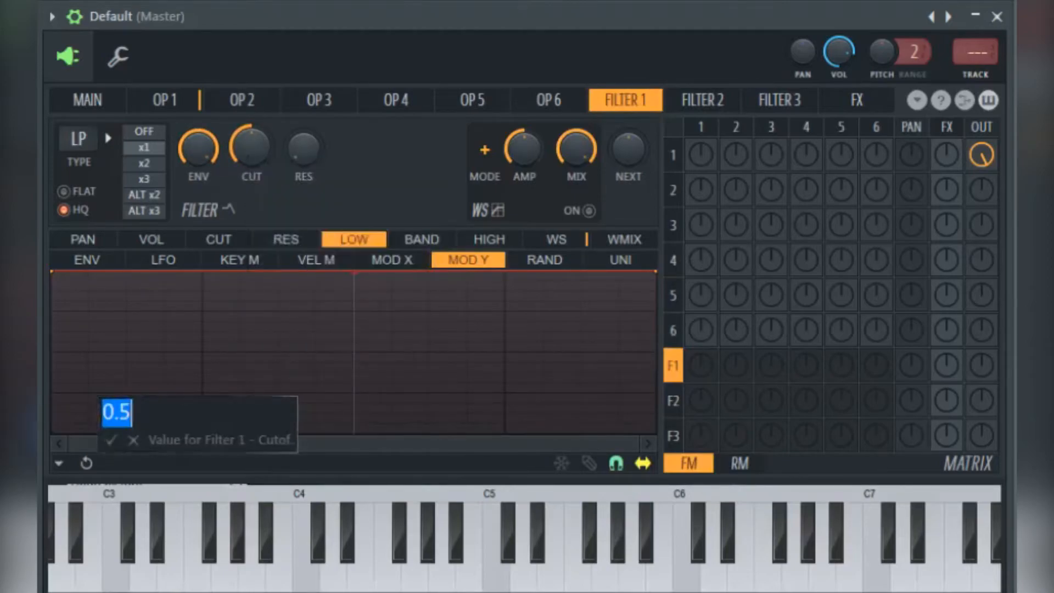
{"action": "type", "text": ".3"}
{"action": "key", "text": "Return"}
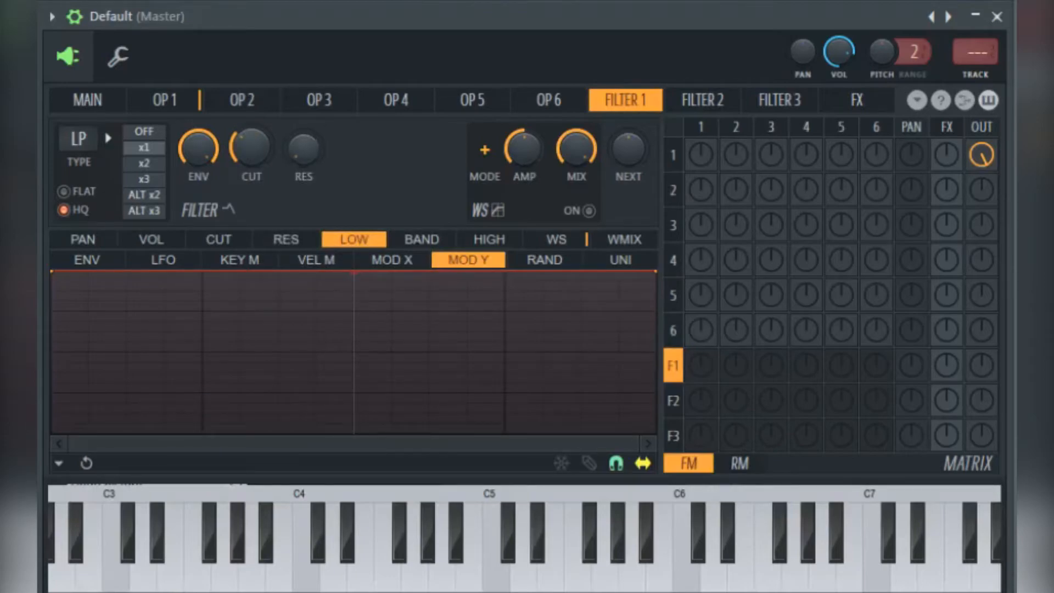
{"action": "right_click", "coordinate": [302, 156]}
{"action": "left_click", "coordinate": [329, 452]}
{"action": "type", "text": ".25"}
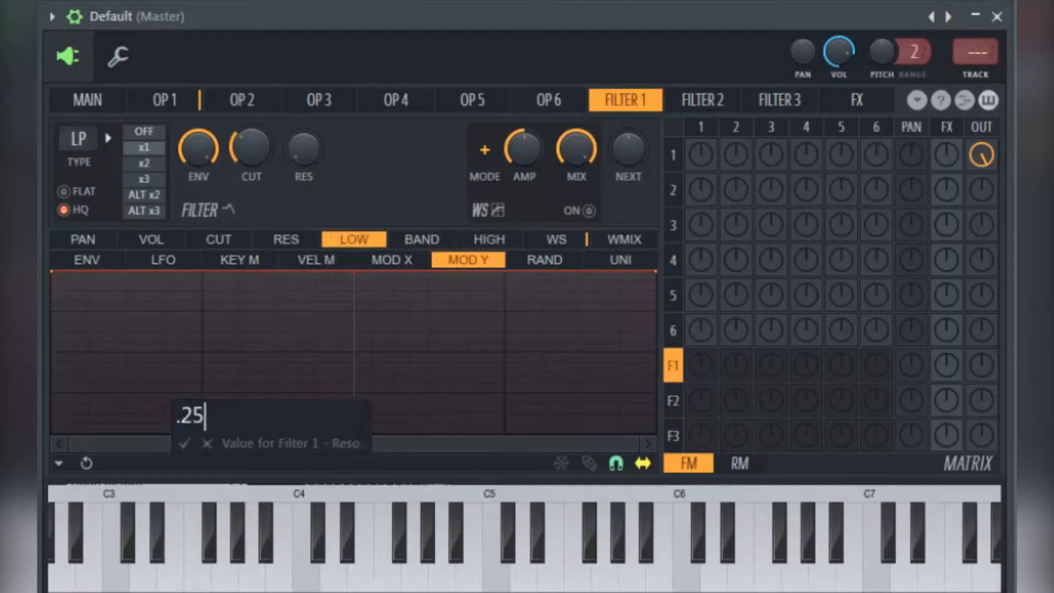
{"action": "key", "text": "Return"}
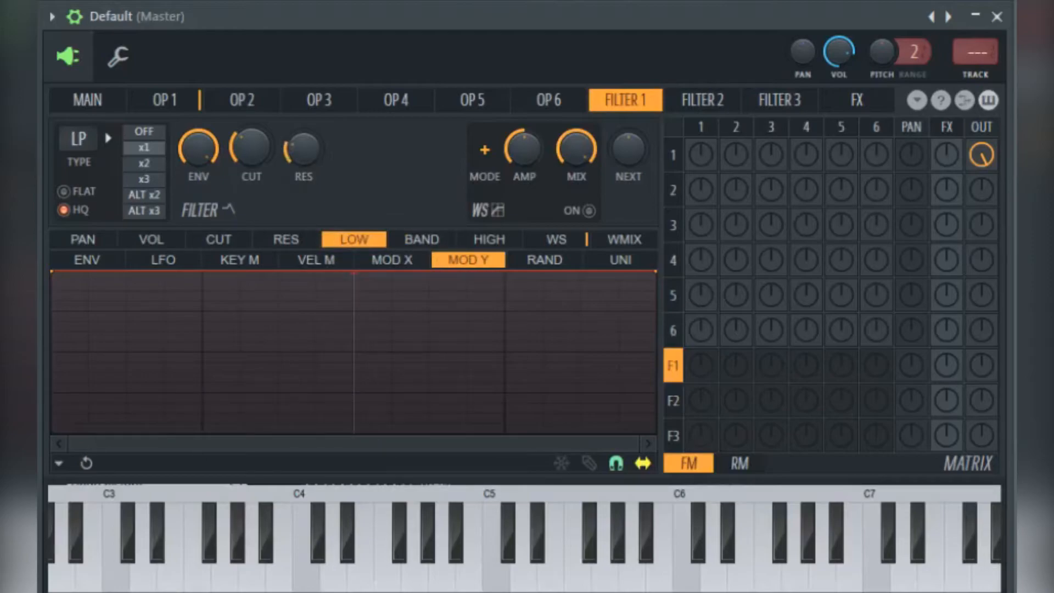
Step: Remove the surplus points from filter 1's volume envelope and place its peak at maximum level, halfway to the first major gridline
{"action": "left_click", "coordinate": [151, 239]}
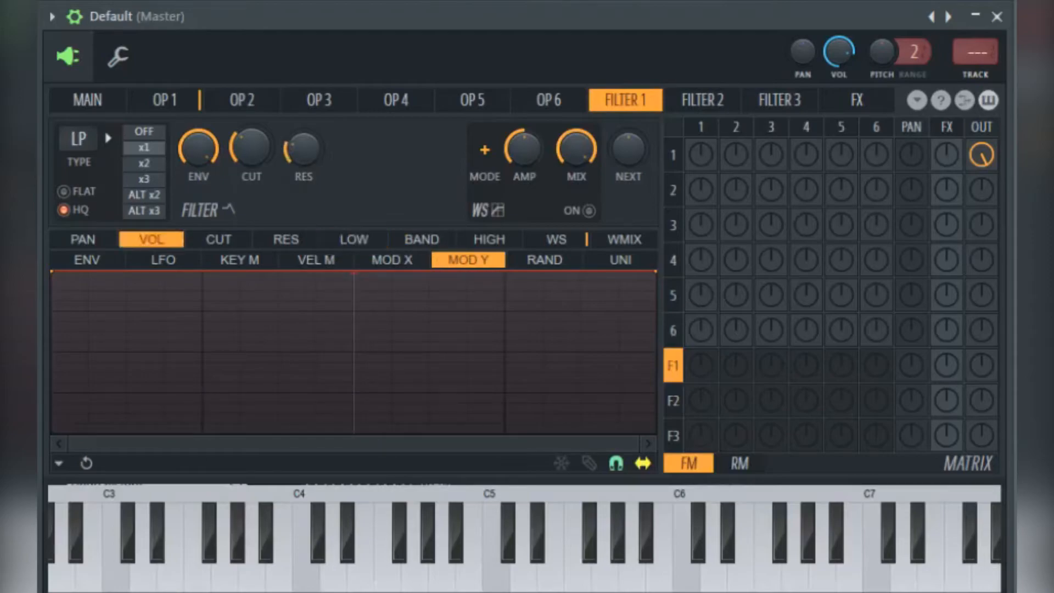
{"action": "left_click", "coordinate": [87, 260]}
{"action": "right_click", "coordinate": [191, 280]}
{"action": "right_click", "coordinate": [191, 280]}
{"action": "left_click", "coordinate": [228, 264]}
{"action": "right_click", "coordinate": [181, 272]}
{"action": "left_click", "coordinate": [217, 265]}
{"action": "right_click", "coordinate": [441, 352]}
{"action": "left_click", "coordinate": [473, 264]}
{"action": "left_click_drag", "start_coordinate": [484, 433], "coordinate": [138, 271]}
{"action": "left_click", "coordinate": [183, 445]}
{"action": "left_click", "coordinate": [61, 445]}
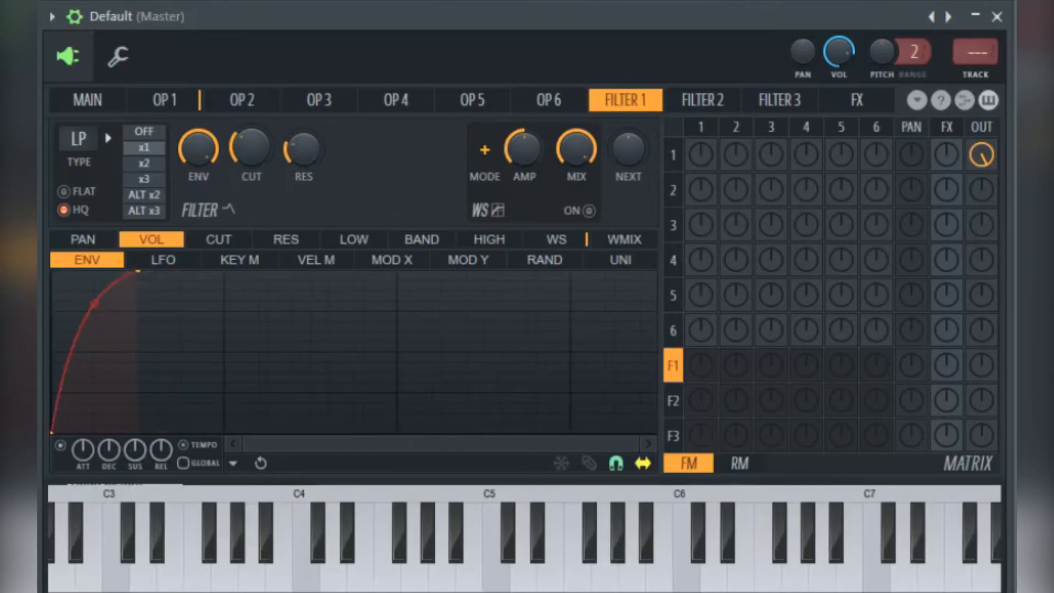
Step: Add a steeply curved decay to zero at the first major gridline, make its end the sustain point, and straighten the volume attack
{"action": "right_click", "coordinate": [224, 426]}
{"action": "left_click_drag", "start_coordinate": [181, 384], "coordinate": [182, 418]}
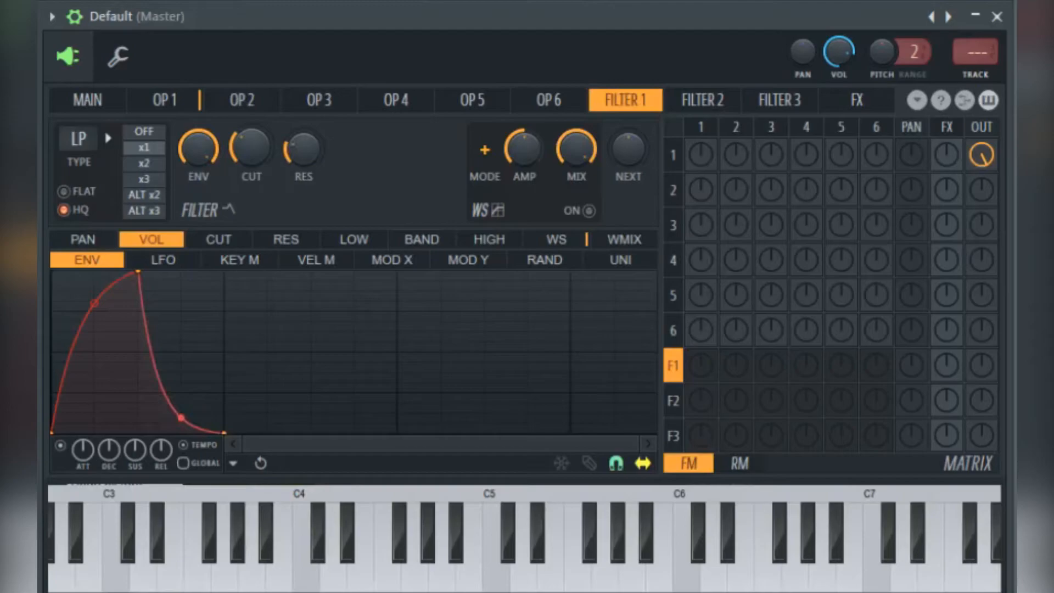
{"action": "right_click", "coordinate": [224, 432]}
{"action": "left_click", "coordinate": [412, 410]}
{"action": "right_click", "coordinate": [94, 303]}
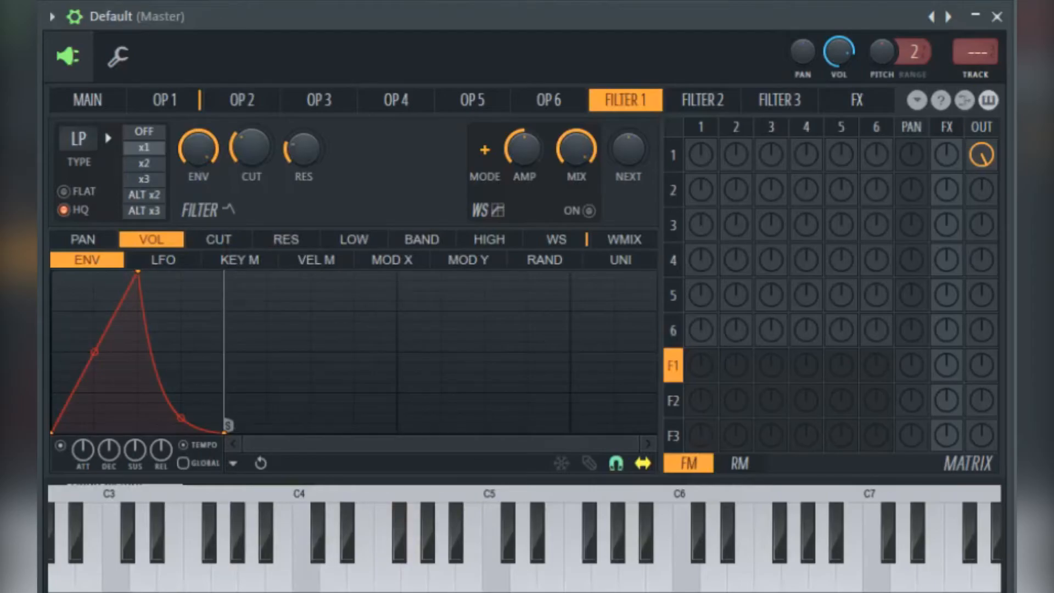
Step: Remove the surplus points from filter 1's cutoff envelope and place its peak at about two thirds height, halfway to the first major gridline
{"action": "left_click", "coordinate": [218, 239]}
{"action": "right_click", "coordinate": [181, 272]}
{"action": "left_click", "coordinate": [203, 264]}
{"action": "right_click", "coordinate": [441, 352]}
{"action": "left_click", "coordinate": [483, 261]}
{"action": "left_click_drag", "start_coordinate": [155, 432], "coordinate": [138, 321]}
Step: Add a straight cutoff decay to zero at the first major gridline and make its end the sustain point
{"action": "right_click", "coordinate": [182, 432]}
{"action": "left_click_drag", "start_coordinate": [182, 431], "coordinate": [223, 432]}
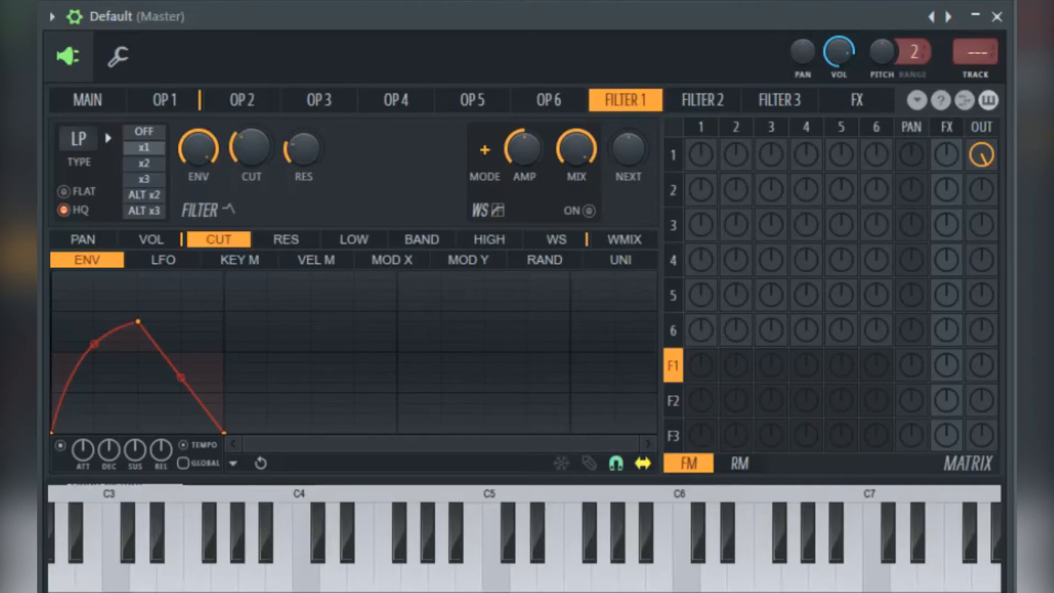
{"action": "right_click", "coordinate": [224, 432]}
{"action": "left_click", "coordinate": [396, 413]}
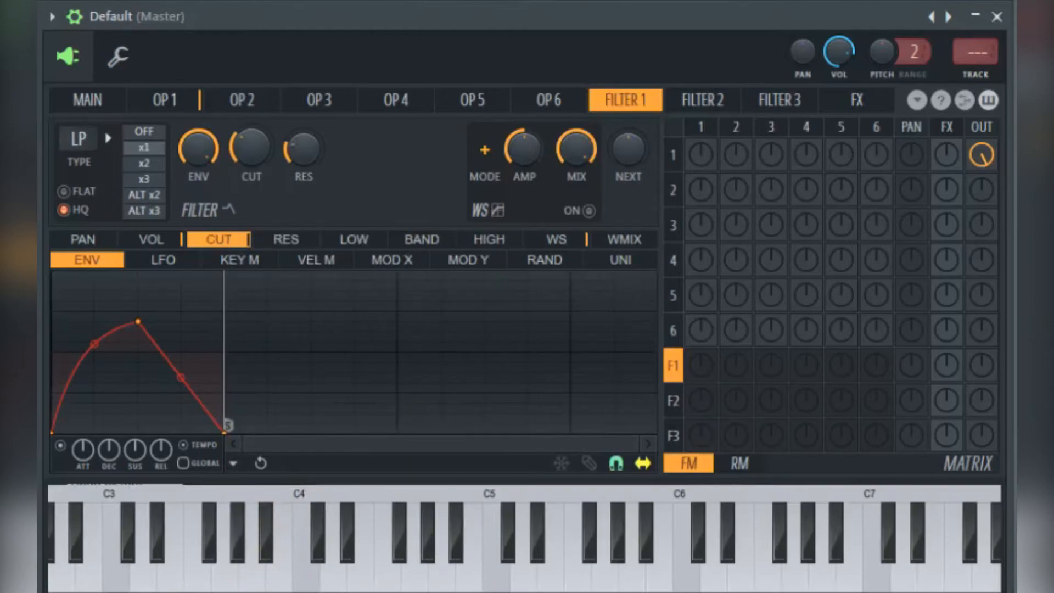
Step: Remove operator 1's direct output and feed filter 1 from operators 1, 3 and 4 at maximum, operator 2 partially and operator 5 slightly
{"action": "left_click_drag", "start_coordinate": [982, 155], "coordinate": [981, 242]}
{"action": "left_click_drag", "start_coordinate": [701, 365], "coordinate": [701, 278]}
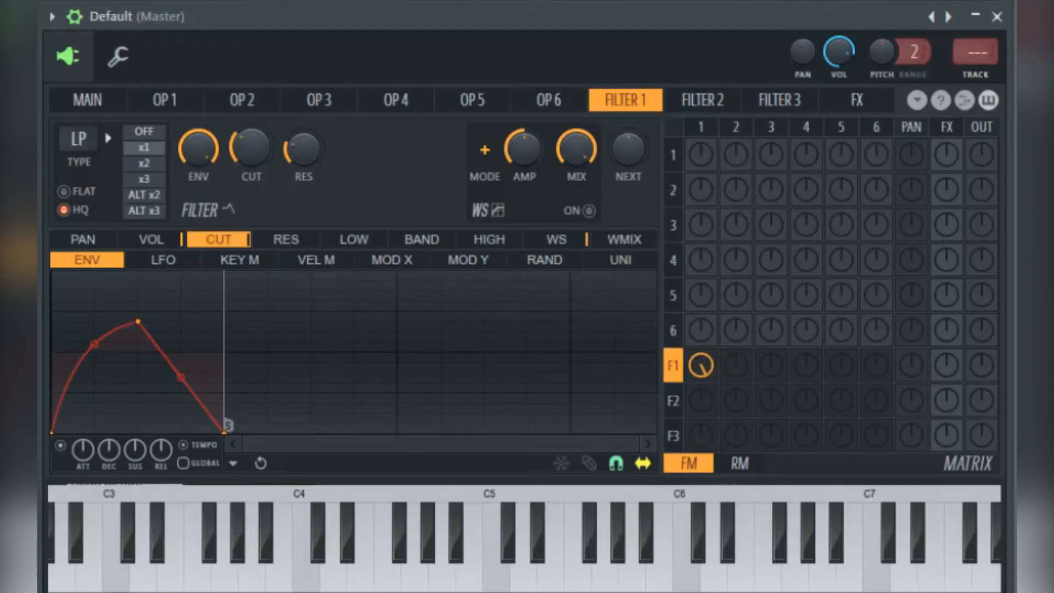
{"action": "left_click_drag", "start_coordinate": [736, 365], "coordinate": [736, 321]}
{"action": "left_click_drag", "start_coordinate": [771, 365], "coordinate": [771, 329]}
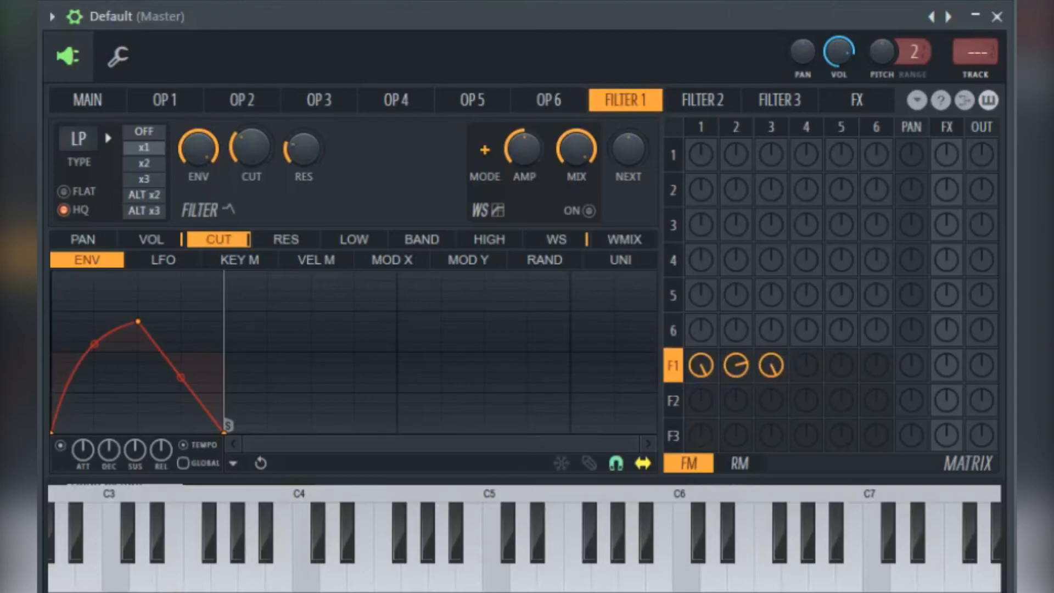
{"action": "left_click_drag", "start_coordinate": [806, 365], "coordinate": [806, 335]}
{"action": "left_click_drag", "start_coordinate": [840, 366], "coordinate": [841, 357]}
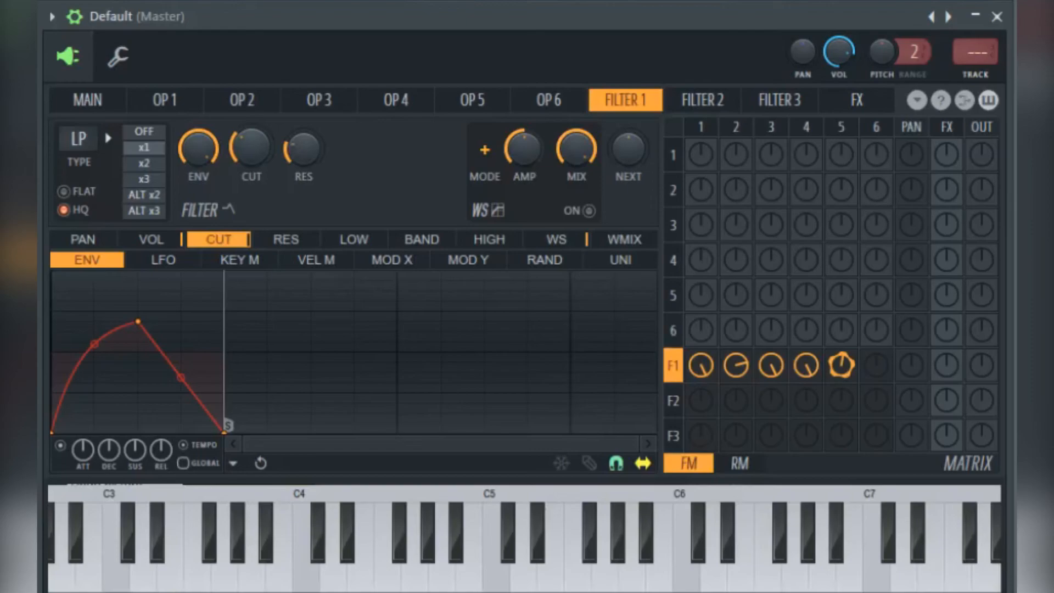
Step: Adjust the FM amount in row 1, column 3, and raise the RM amount in row 4, column 3 and filter 1's output to maximum
{"action": "left_click_drag", "start_coordinate": [771, 155], "coordinate": [771, 145]}
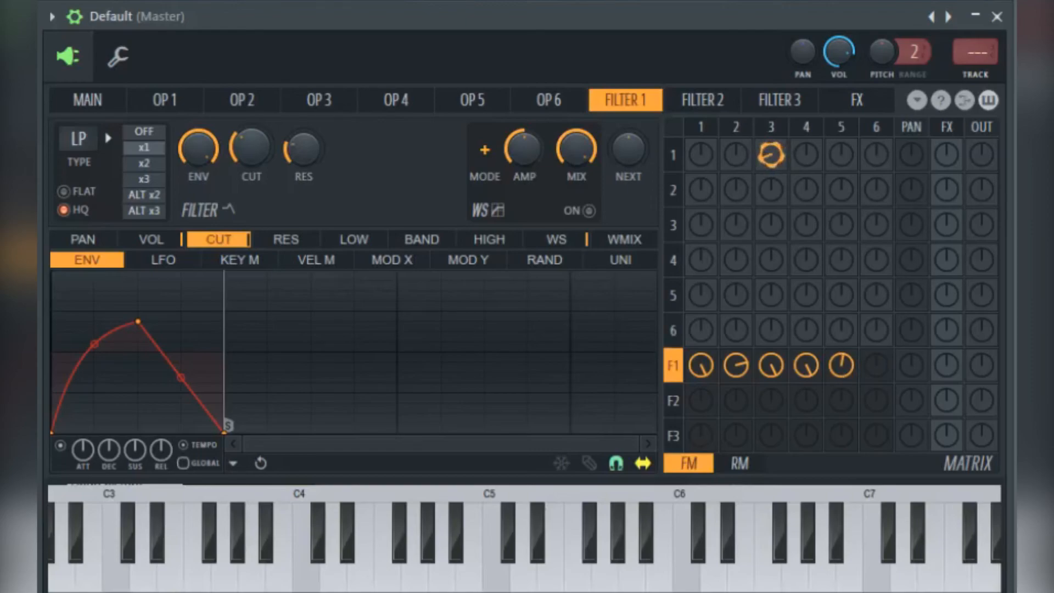
{"action": "left_click_drag", "start_coordinate": [771, 145], "coordinate": [771, 159]}
{"action": "left_click", "coordinate": [740, 463]}
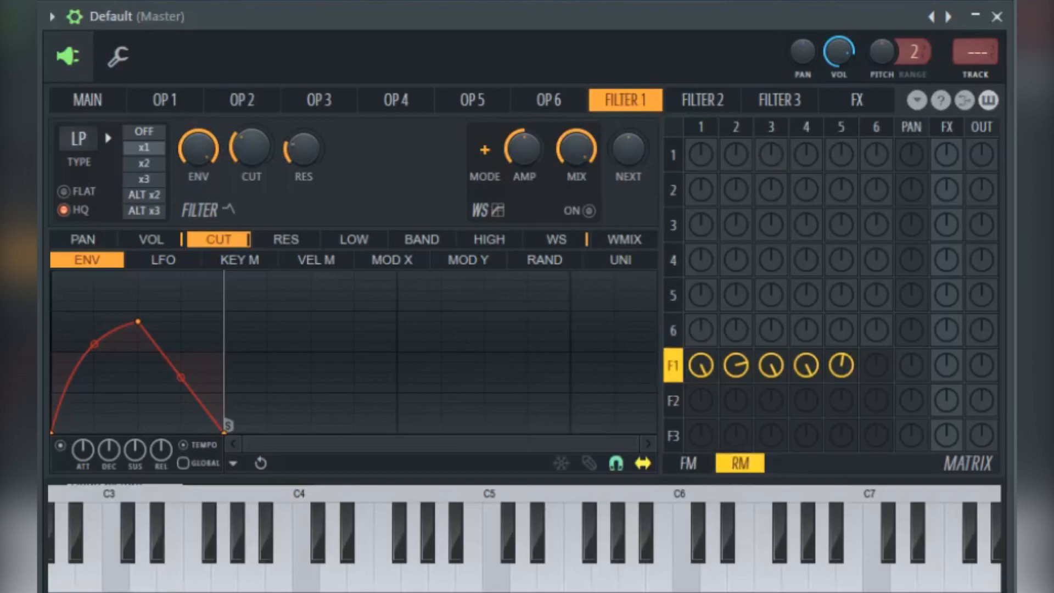
{"action": "left_click_drag", "start_coordinate": [771, 260], "coordinate": [771, 216]}
{"action": "left_click_drag", "start_coordinate": [982, 365], "coordinate": [981, 335]}
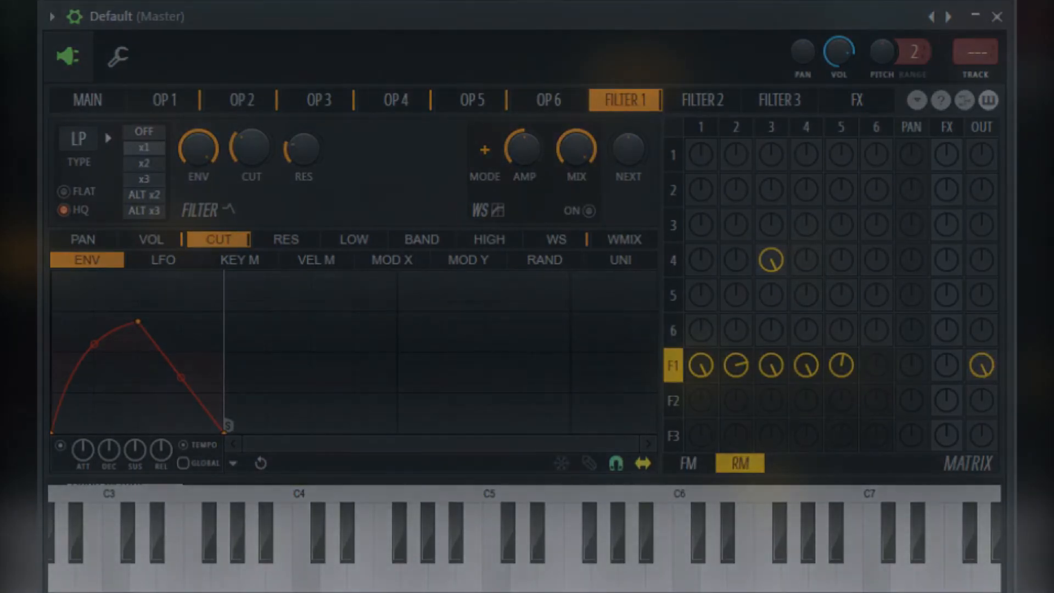